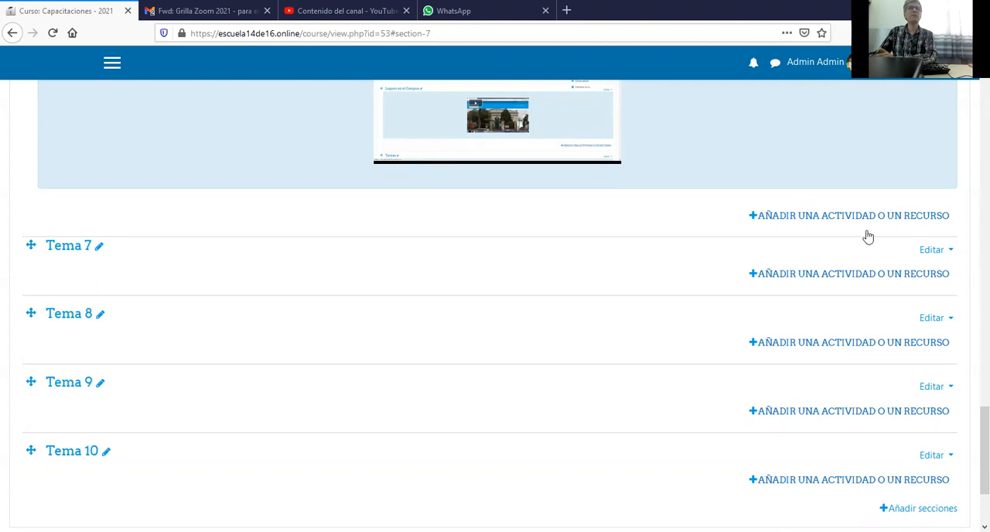
Add a Cuestionario activity to Tema 7 and name it Titulo.
click(858, 275)
click(812, 277)
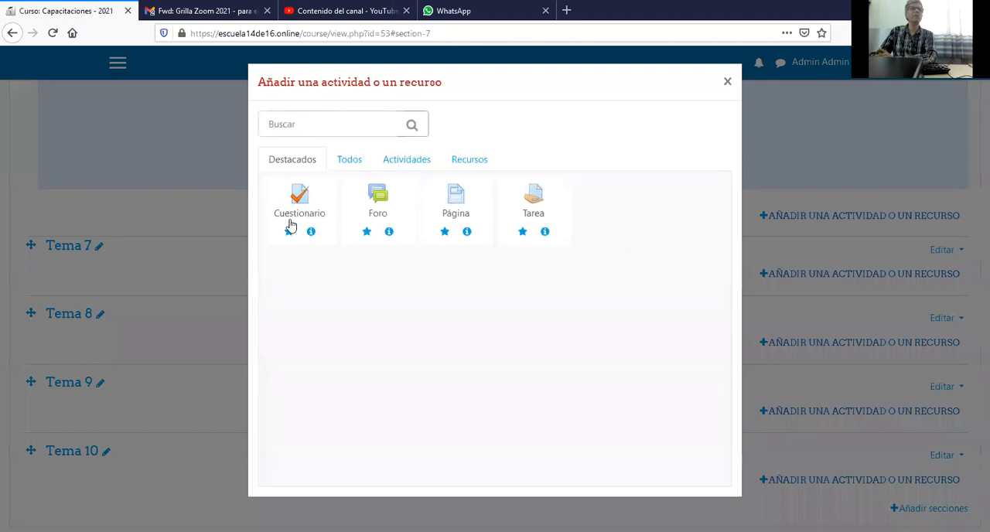
click(286, 210)
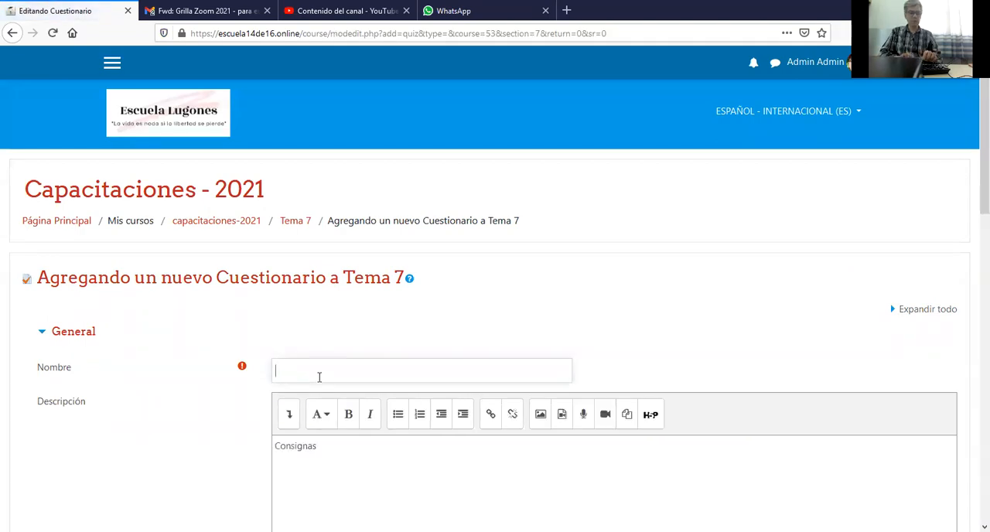
text(Titulo)
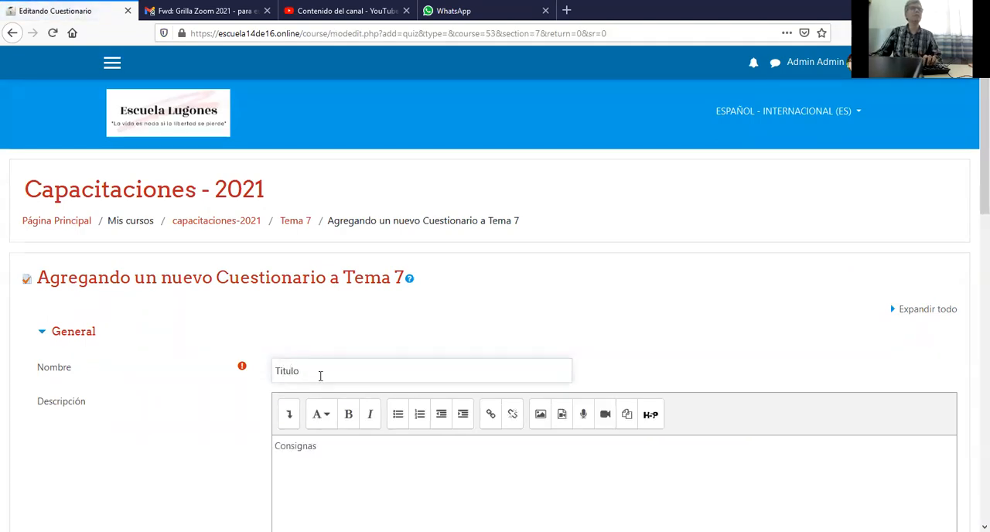
Look over the new quiz's settings sections and expand the Temporalización options to examine the opening, closing and time limit settings.
scroll(320, 376, down, 3)
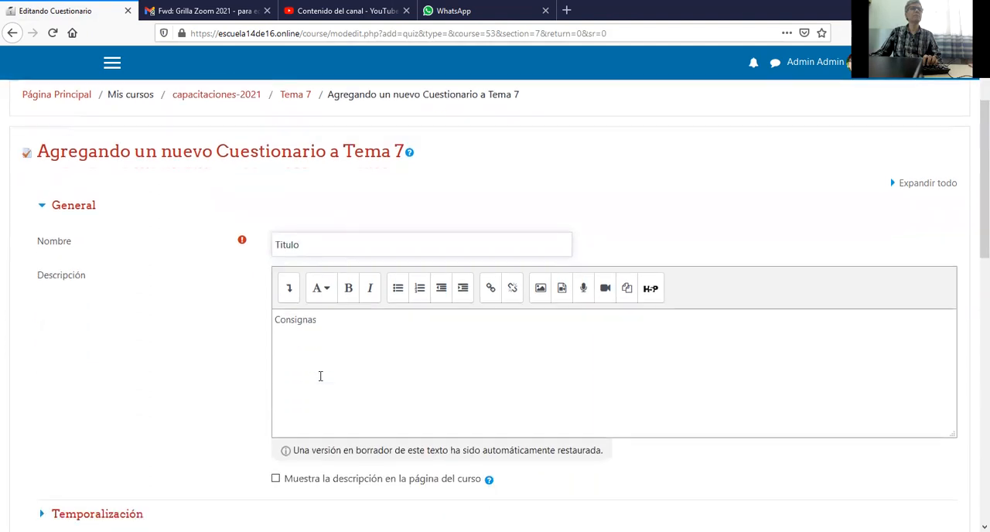
scroll(353, 350, down, 2)
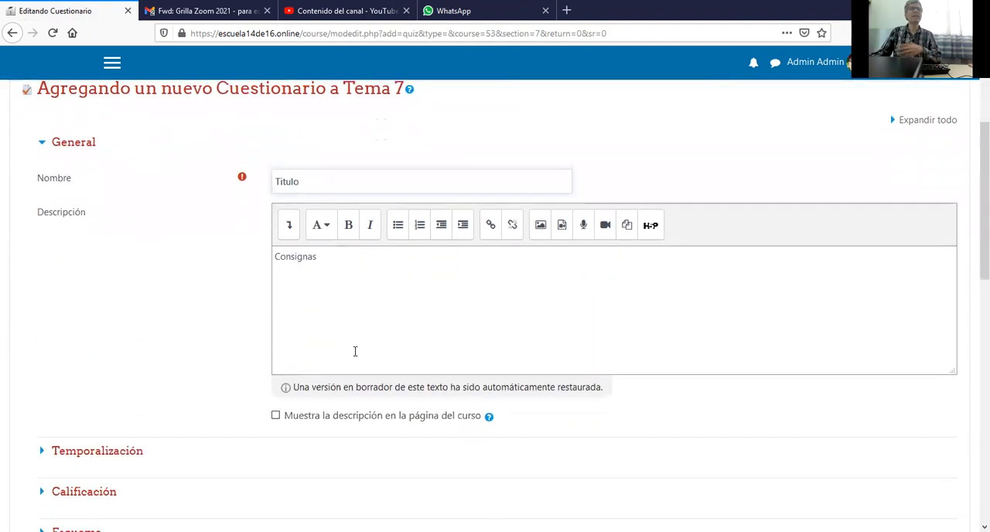
scroll(355, 351, down, 3)
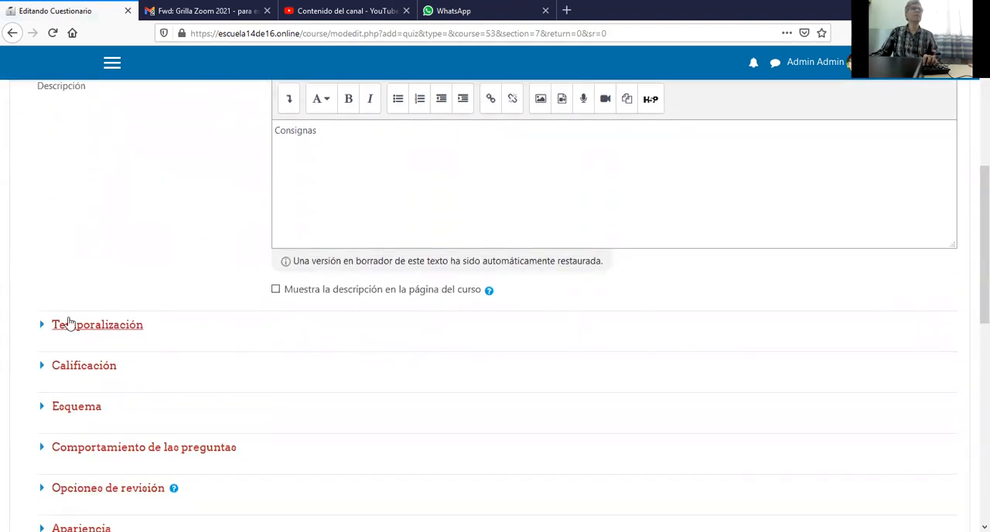
scroll(109, 299, down, 9)
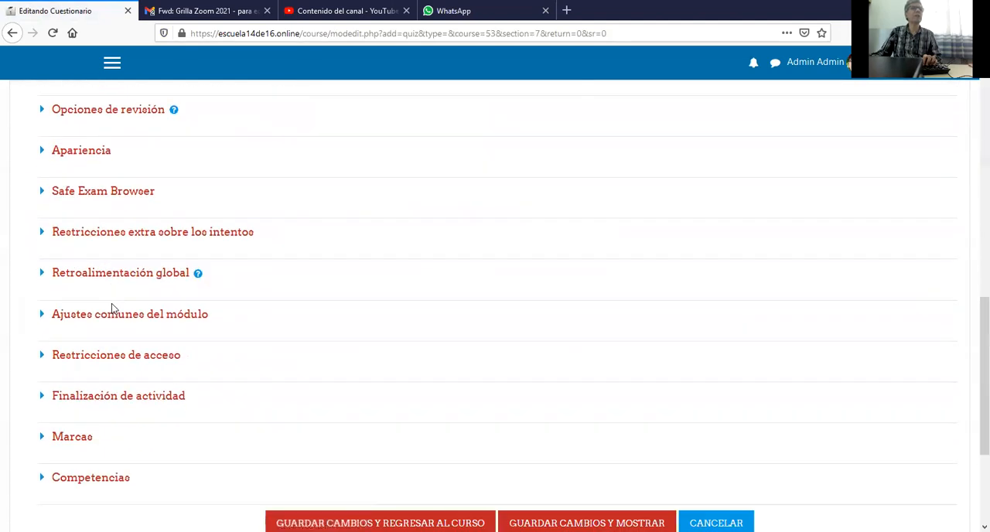
scroll(111, 303, up, 7)
scroll(111, 306, up, 1)
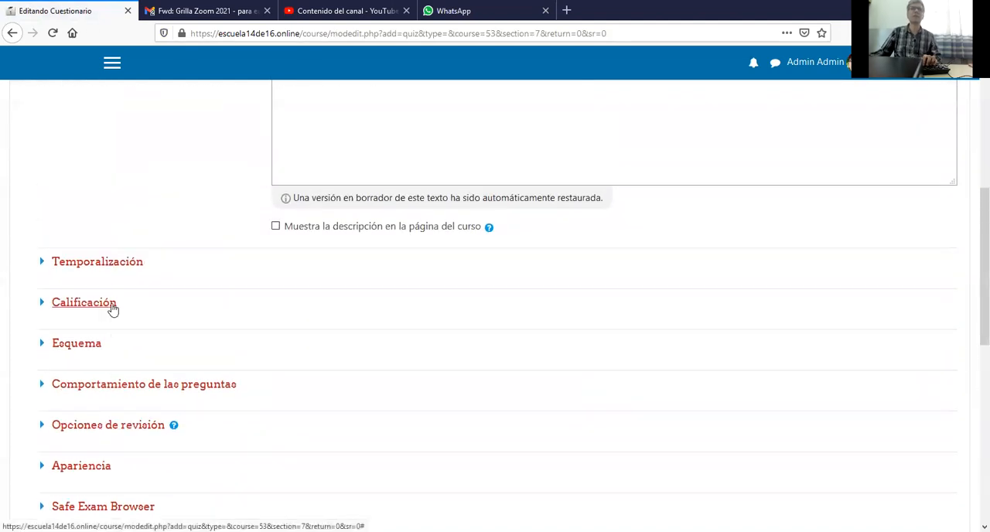
click(44, 266)
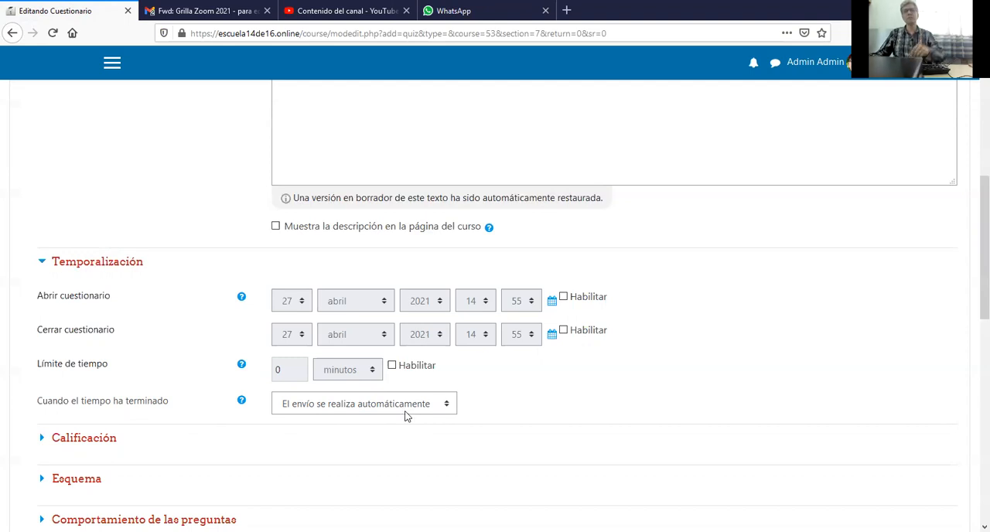
In the quiz's Calificación settings, set the passing grade to 10 and the allowed attempts to 1.
scroll(348, 410, down, 2)
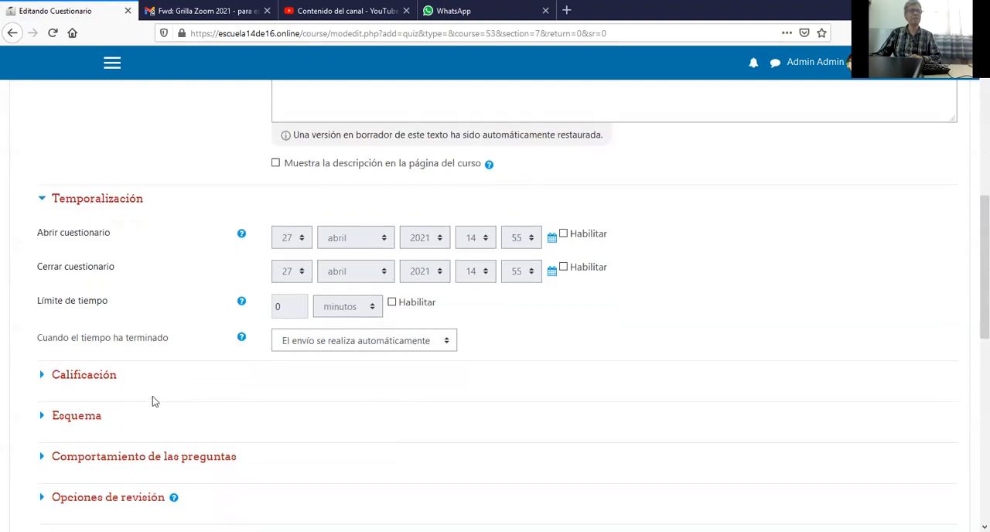
click(44, 379)
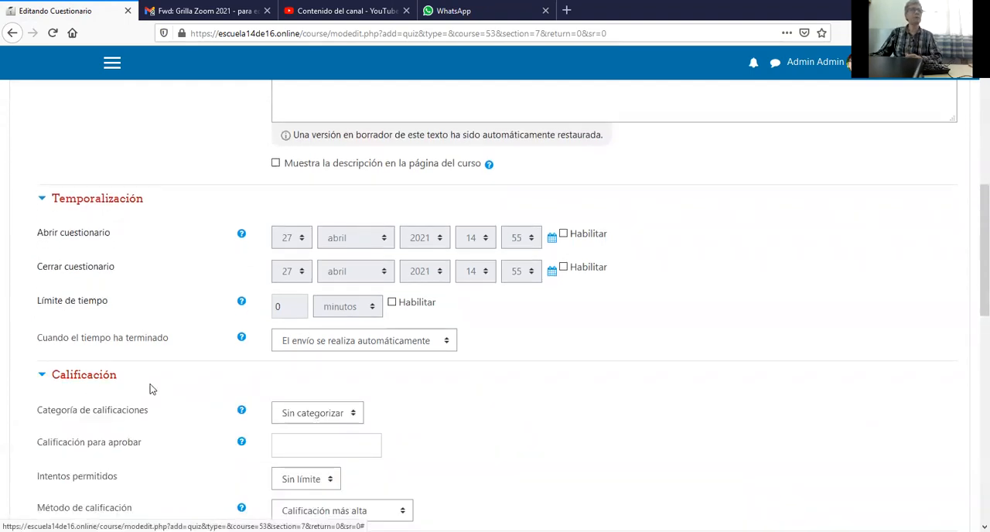
scroll(212, 389, down, 3)
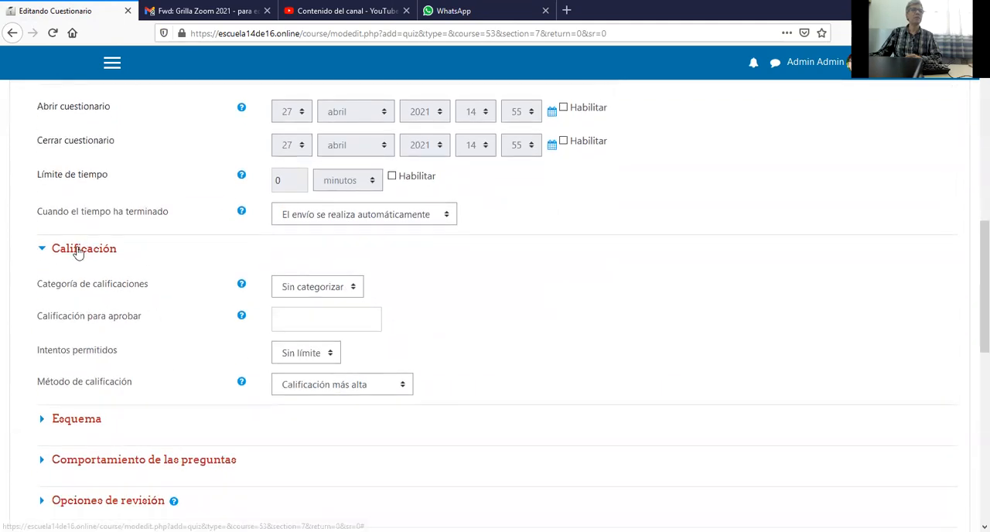
click(363, 314)
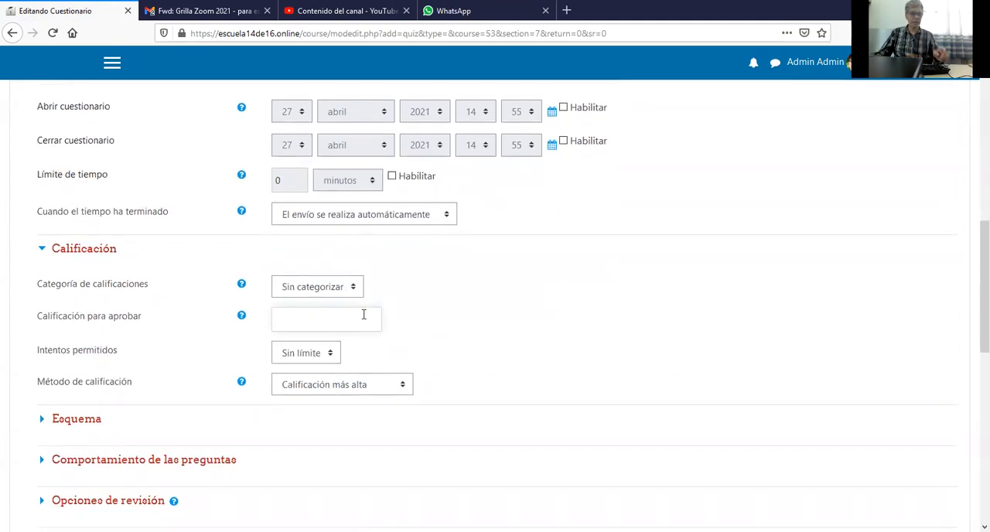
text(10)
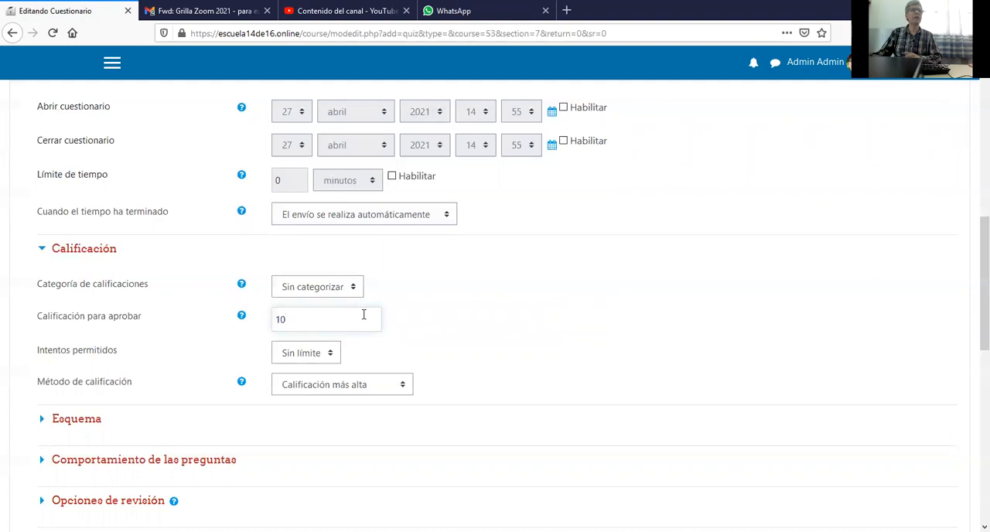
click(320, 356)
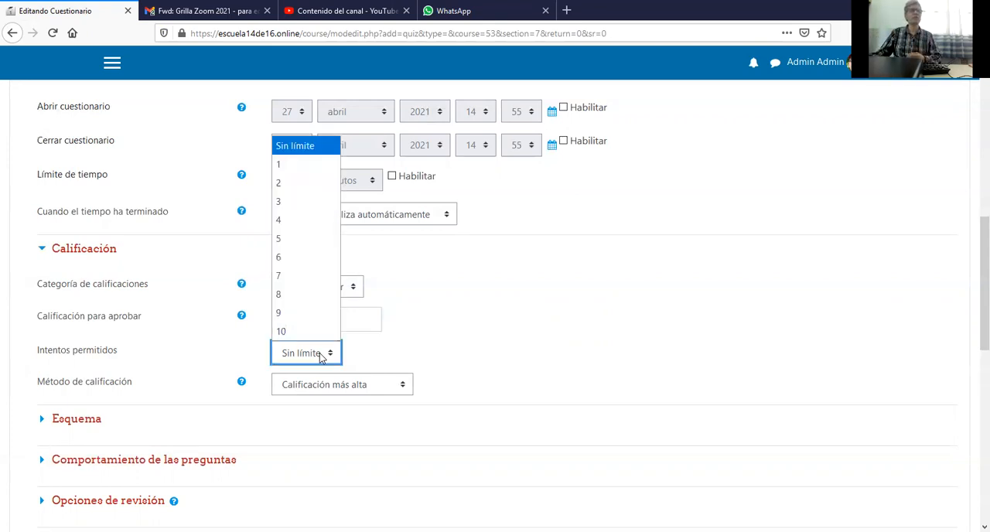
click(293, 169)
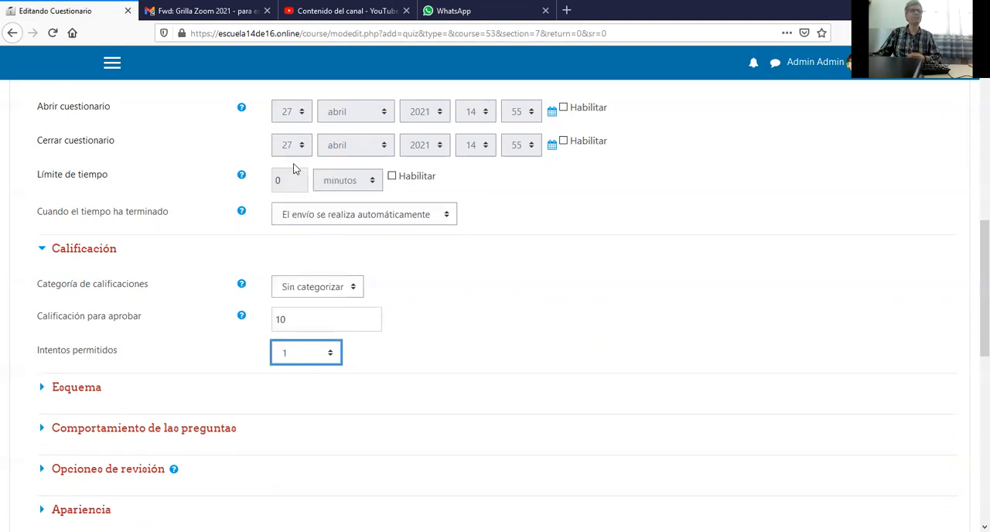
Check the quiz's Comportamiento de las preguntas options, and save the quiz so that it is displayed.
scroll(212, 345, down, 3)
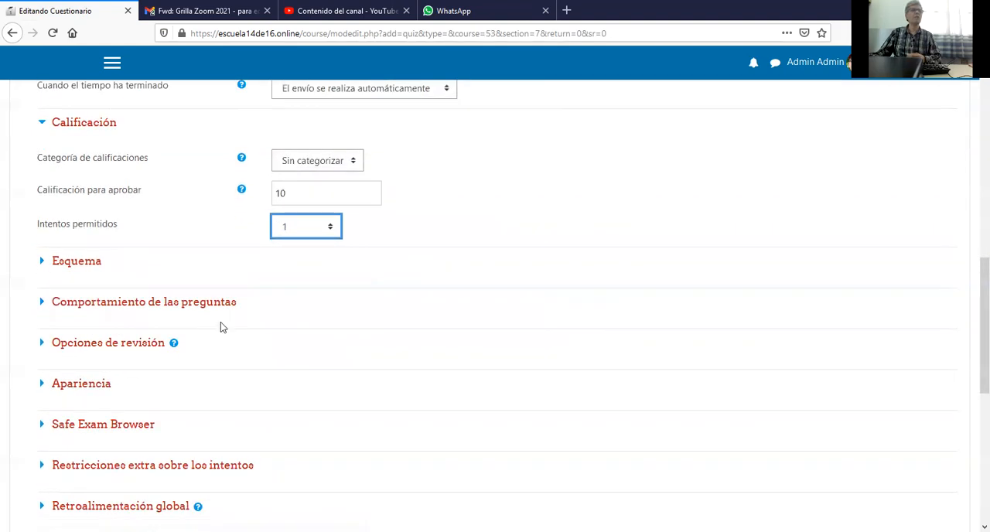
click(66, 307)
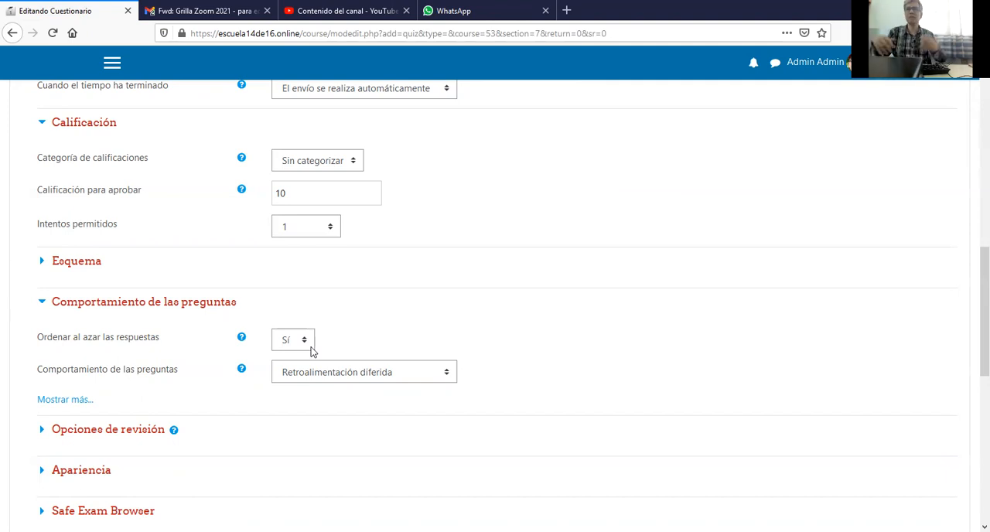
scroll(316, 348, down, 5)
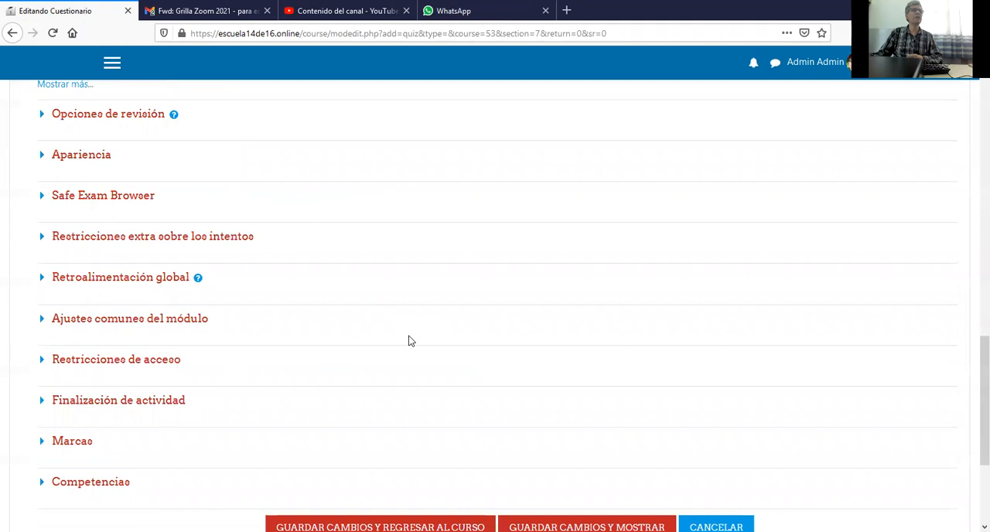
scroll(410, 341, down, 3)
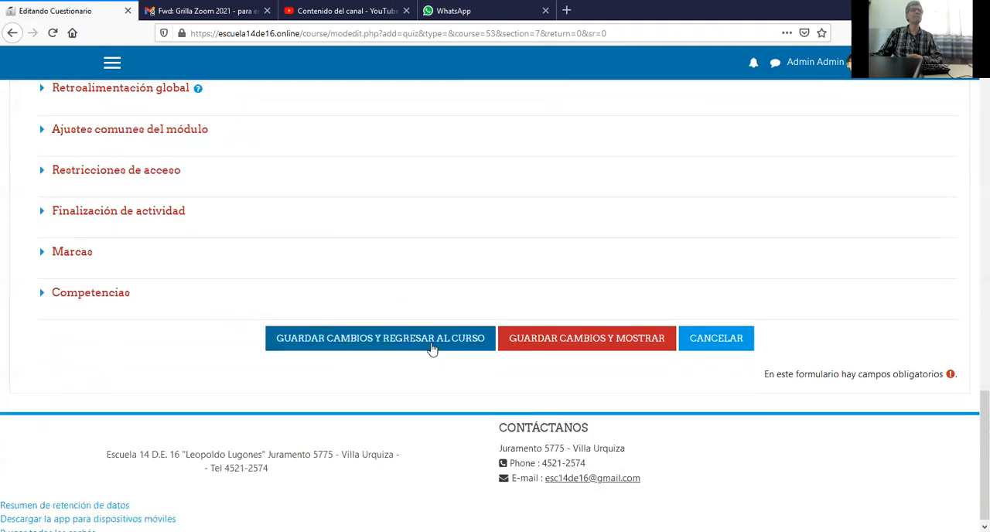
click(533, 341)
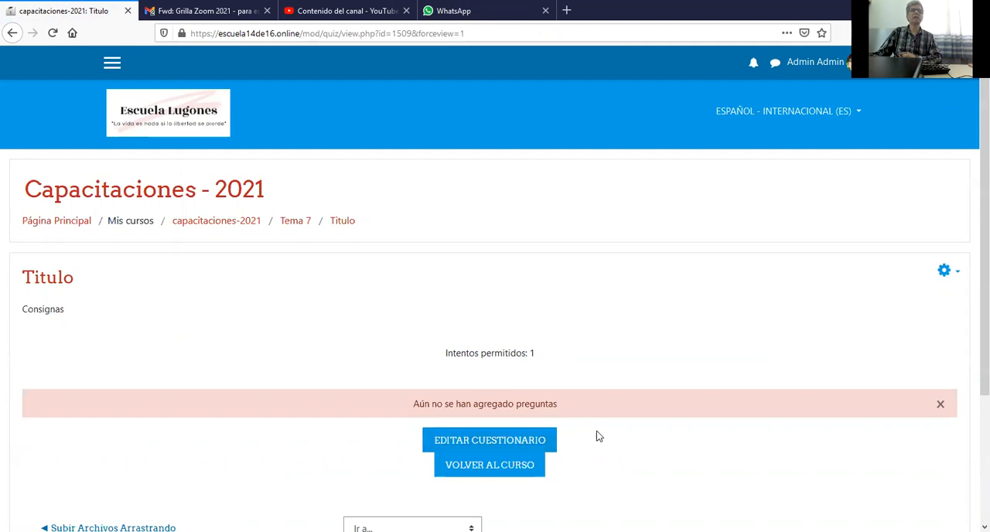
Open the Titulo quiz for editing its questions and enable random reordering of the questions.
scroll(595, 435, down, 2)
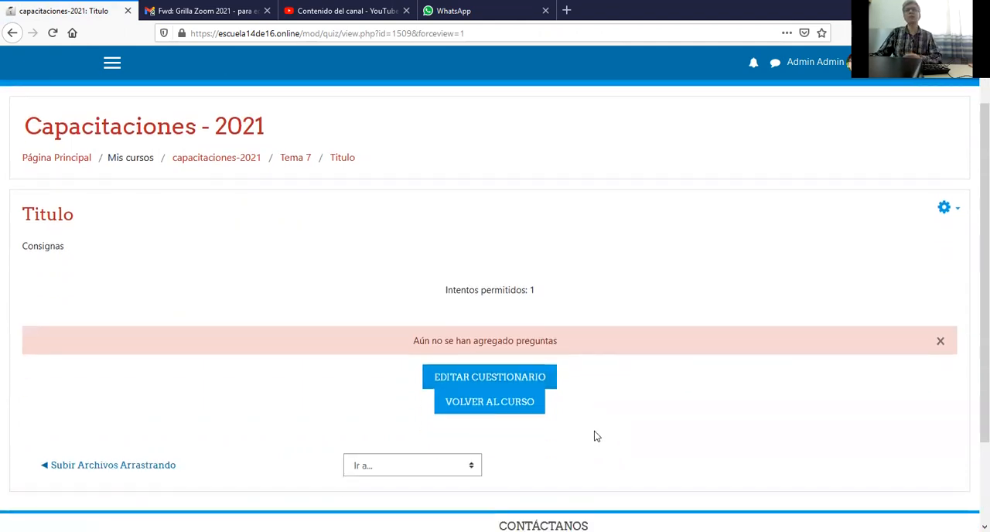
click(502, 386)
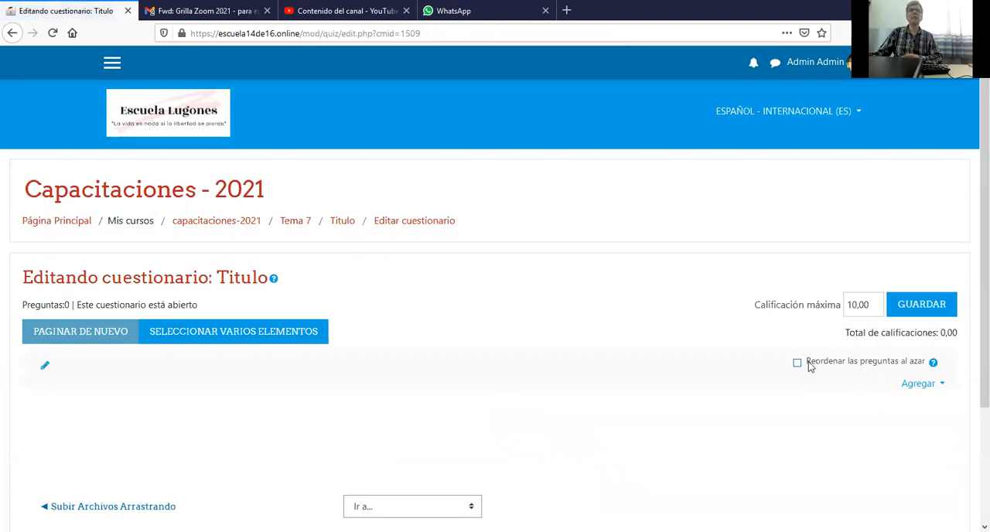
click(914, 390)
scroll(819, 382, down, 3)
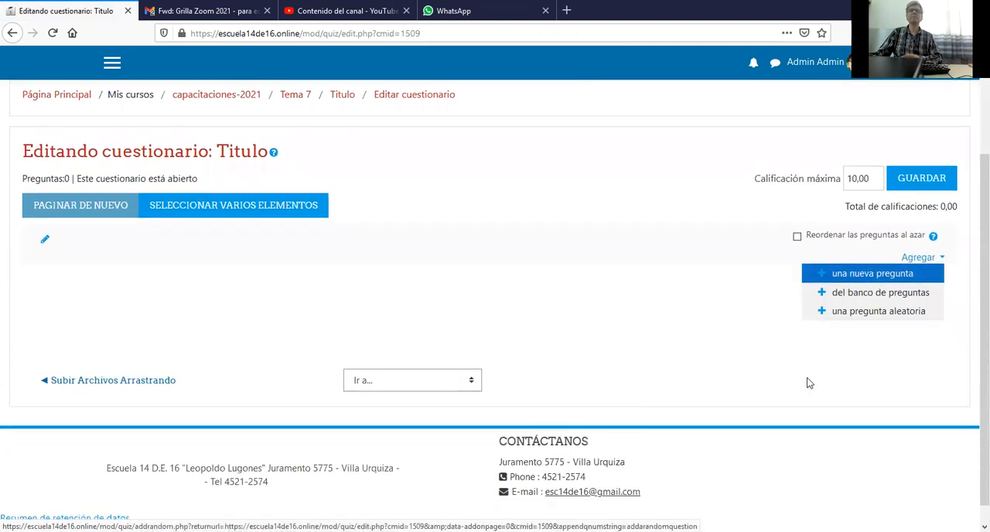
click(797, 238)
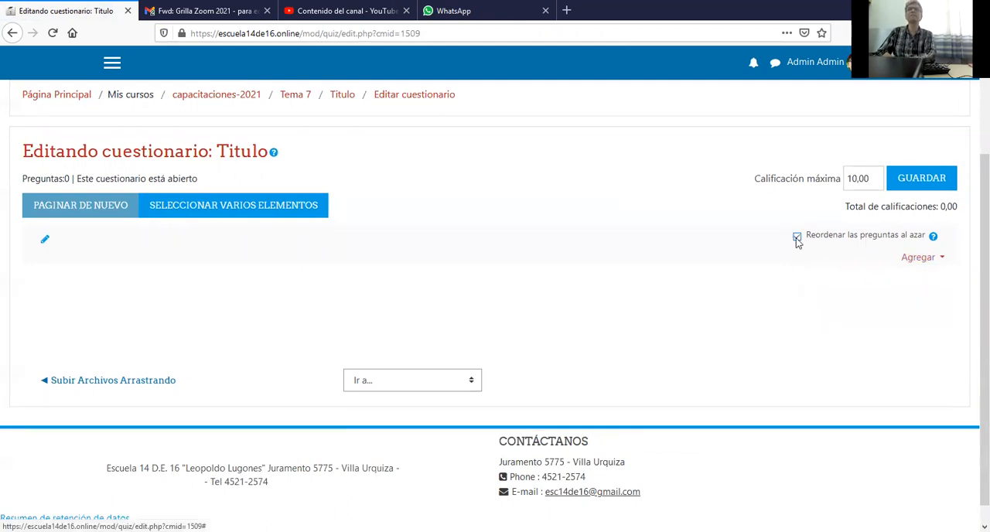
Add a new question of the type Opción múltiple to the quiz.
click(921, 263)
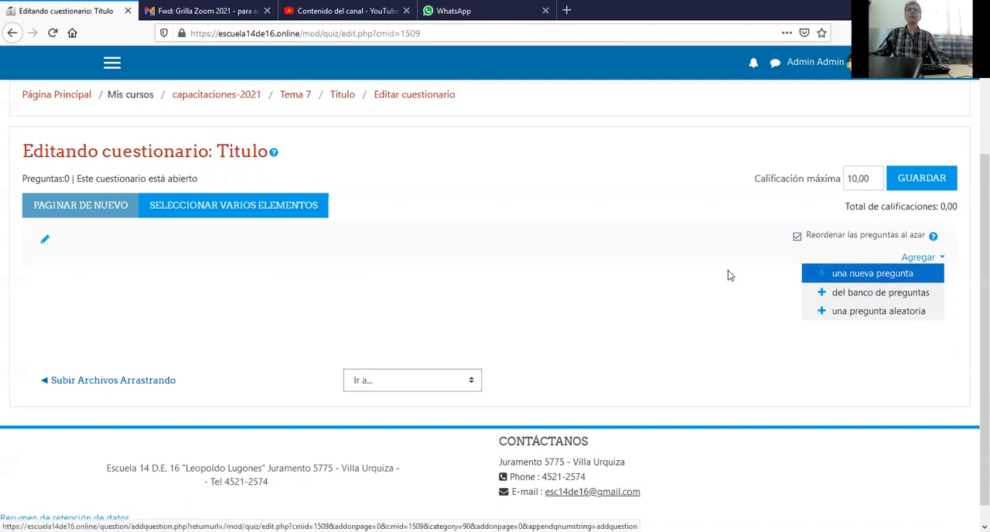
click(872, 275)
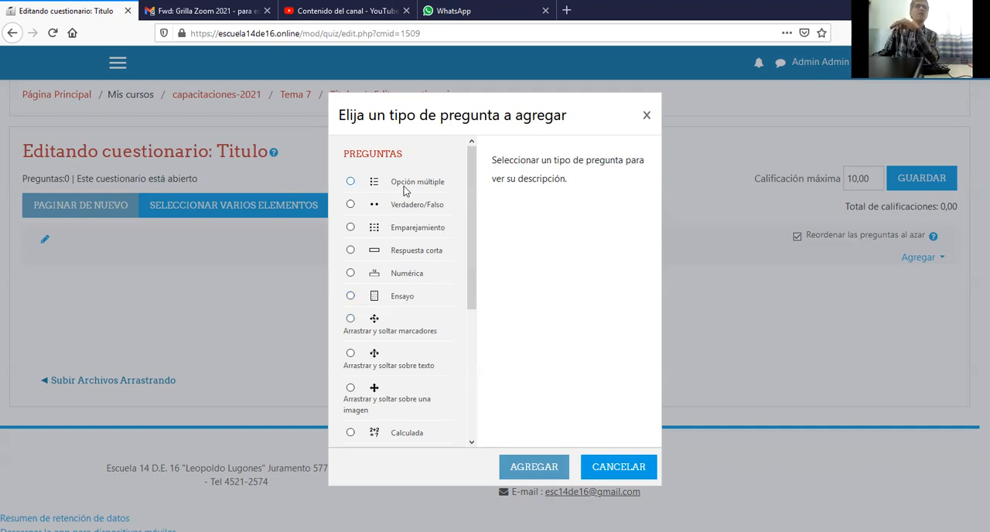
click(400, 183)
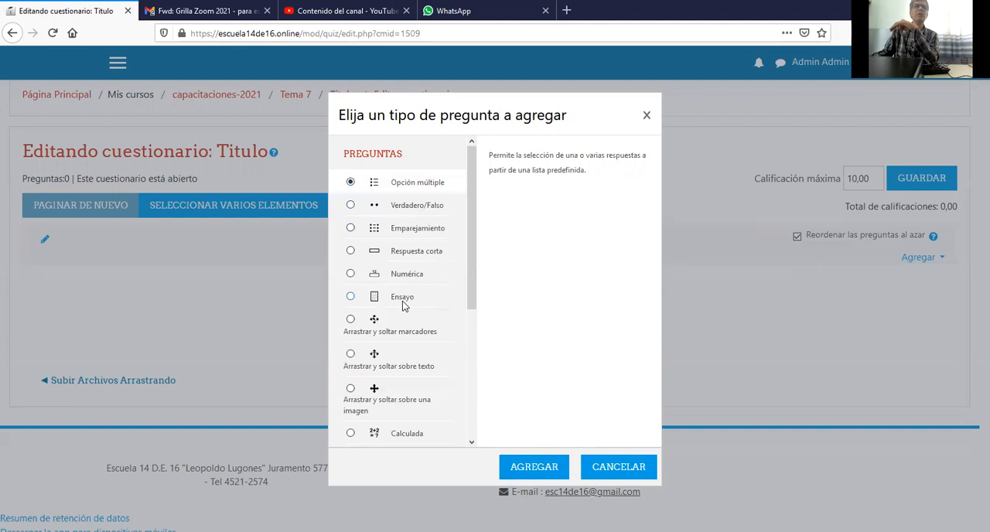
click(536, 467)
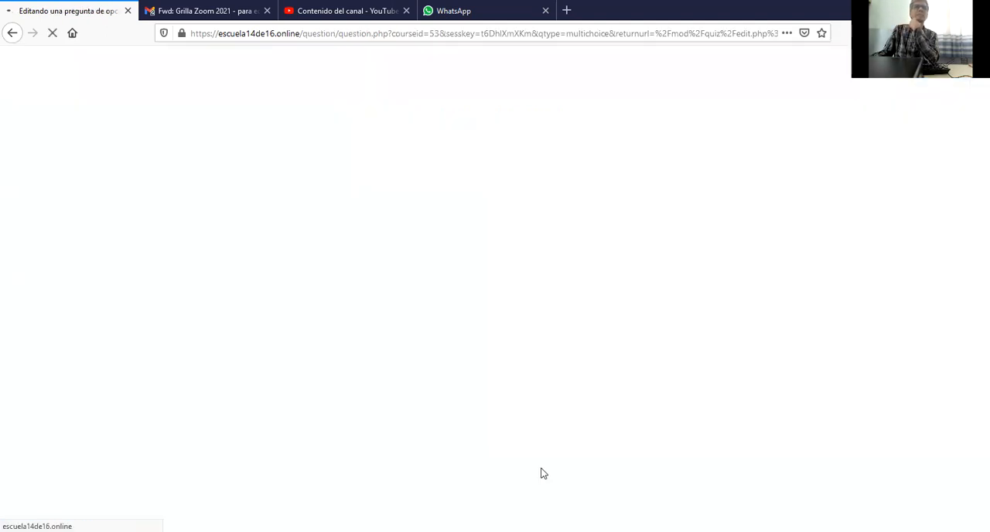
Name the multiple-choice question "pregunta 1" and enter "enunciado" as its question text.
scroll(459, 419, down, 3)
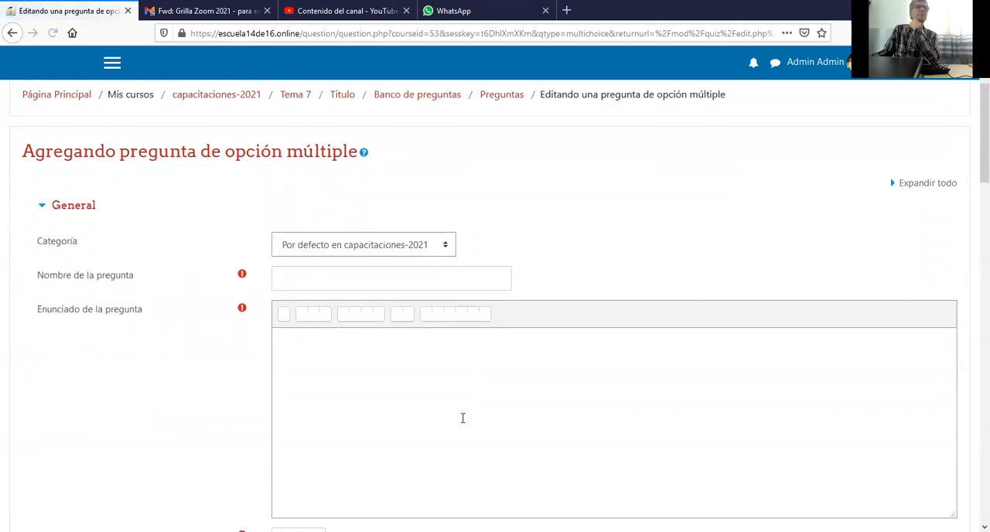
click(382, 287)
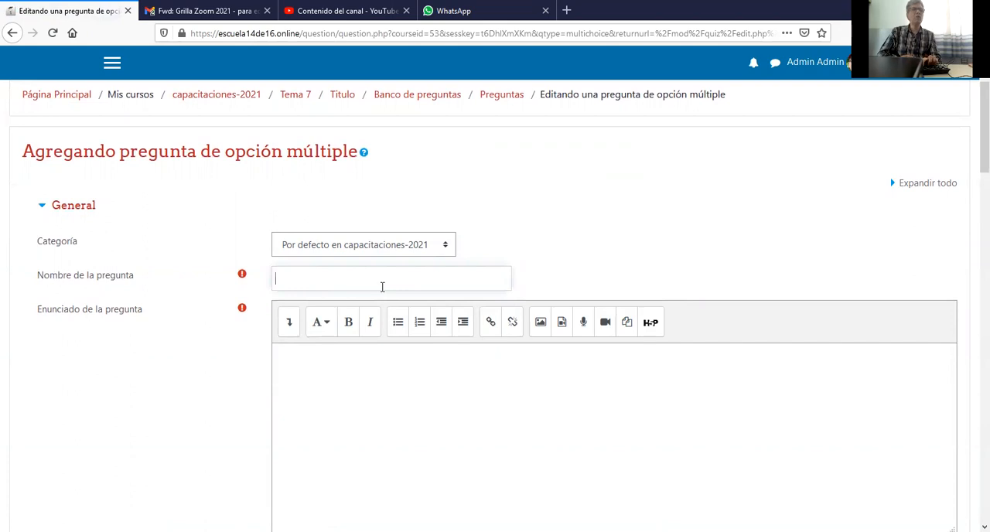
text(pregunta 1)
click(387, 369)
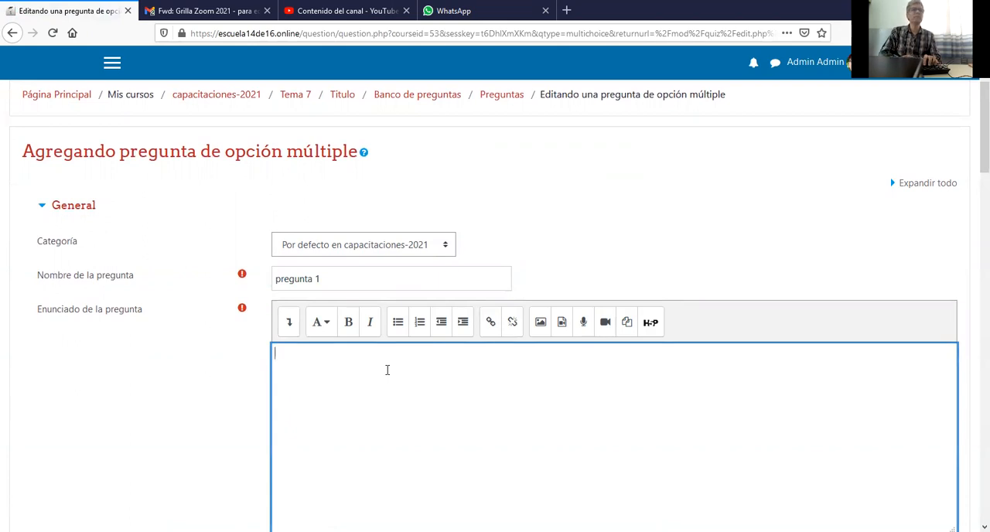
text(enunciado)
scroll(388, 369, down, 3)
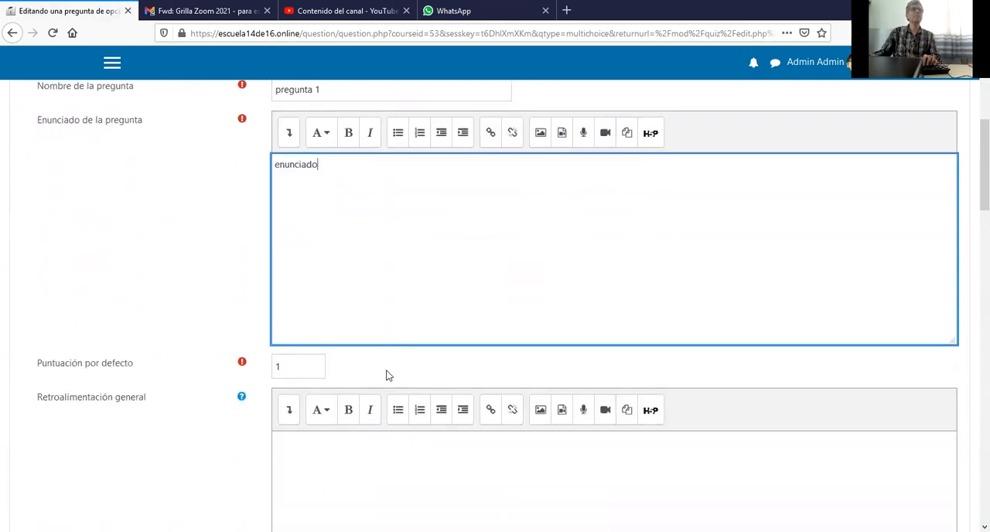
scroll(383, 371, down, 1)
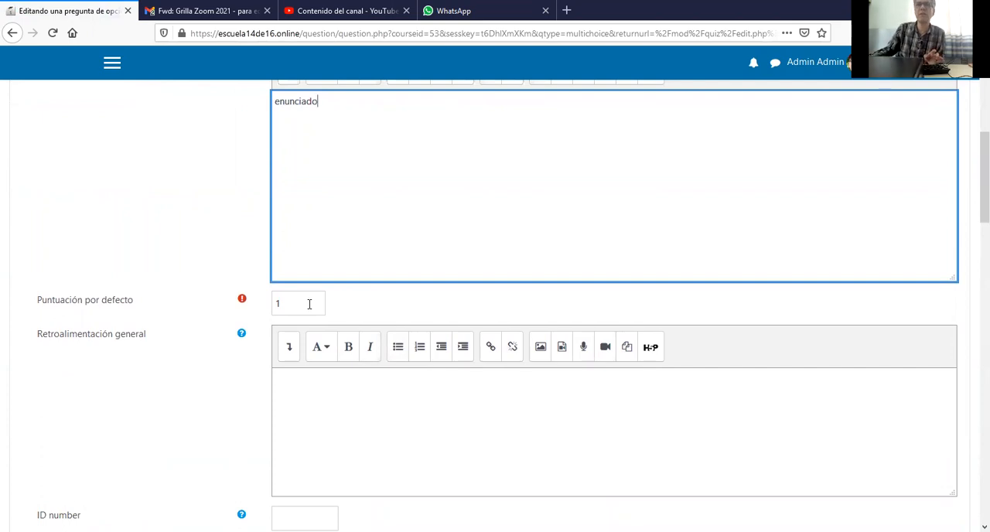
scroll(312, 304, down, 3)
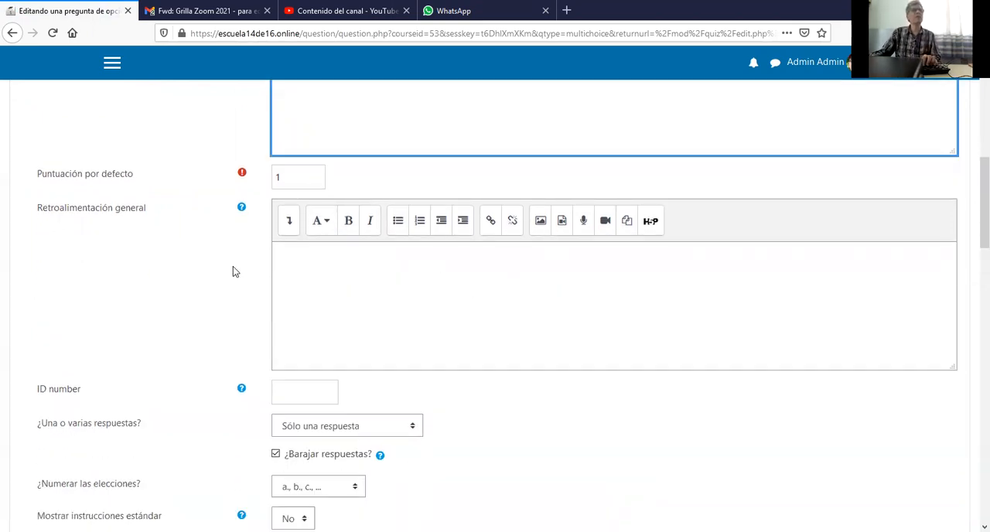
Check the choices for allowing one or several answers and for numbering them, keeping Sólo una respuesta and a., b., c.
scroll(322, 283, down, 5)
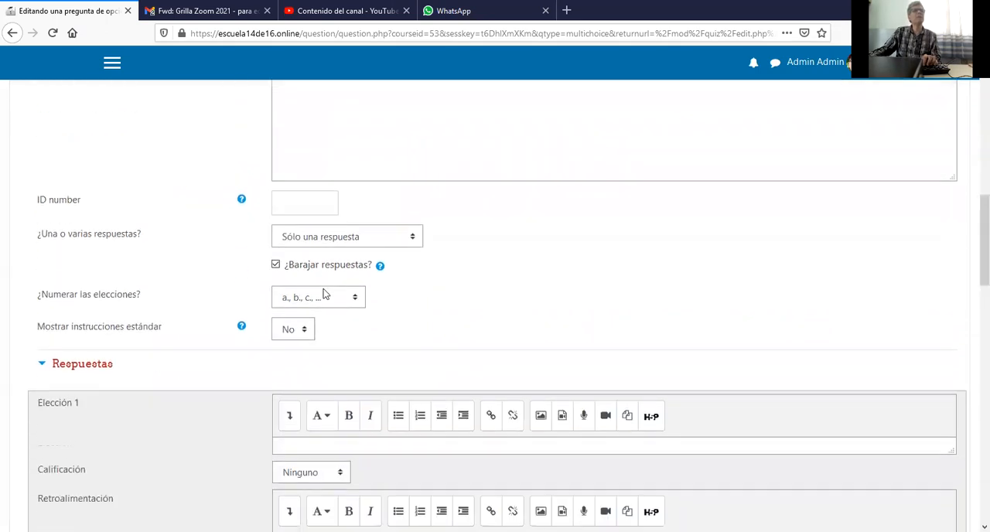
click(313, 240)
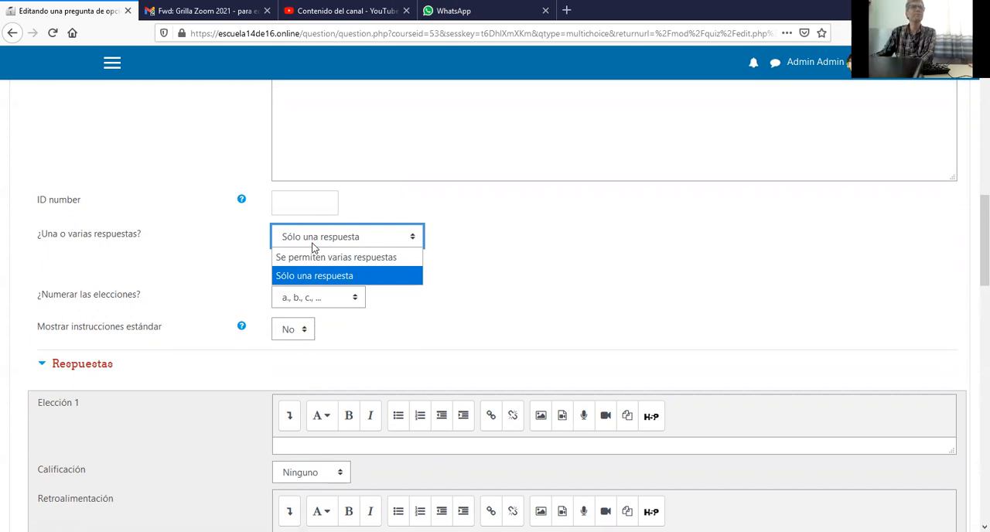
click(340, 237)
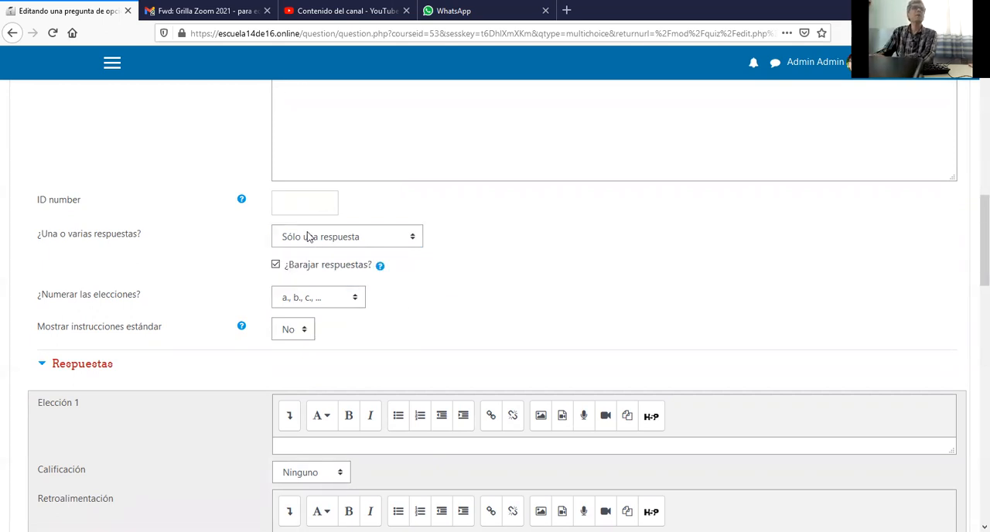
click(308, 310)
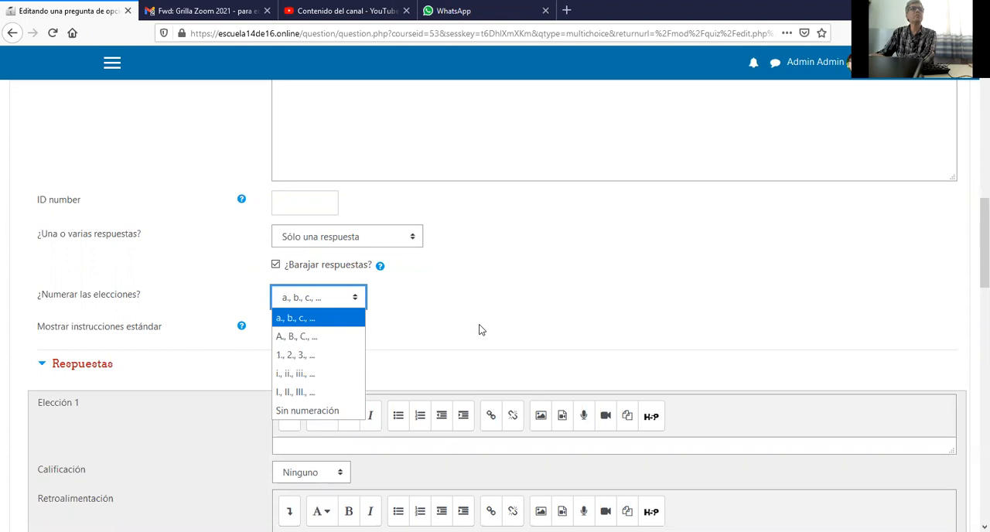
click(282, 325)
Enter "respuesta 1" as Elección 1 and set its grade to 100%.
scroll(384, 333, down, 3)
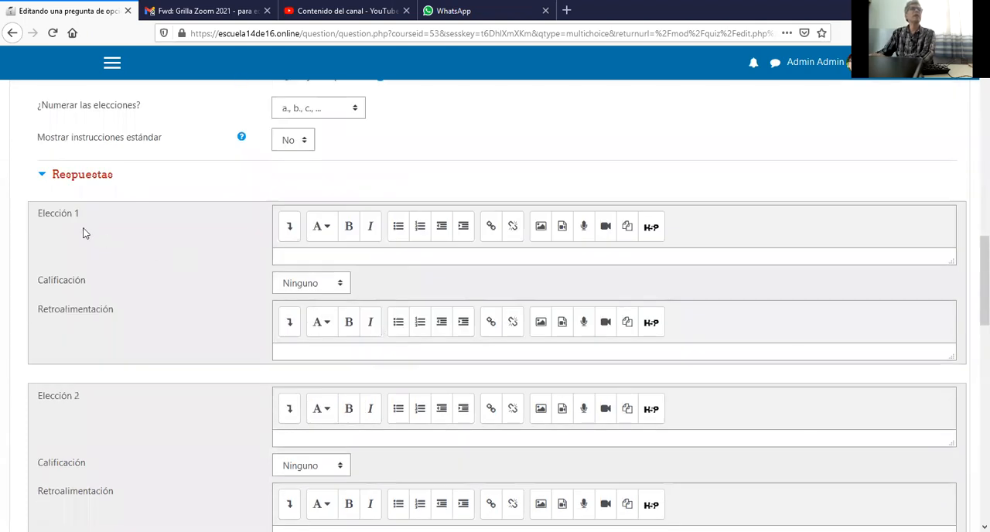
click(320, 252)
text(re)
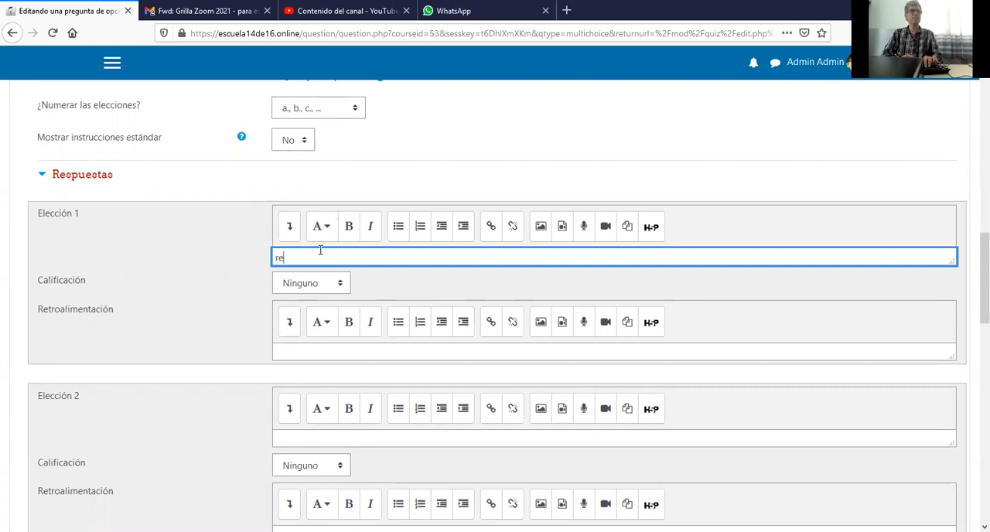
text(spuesta)
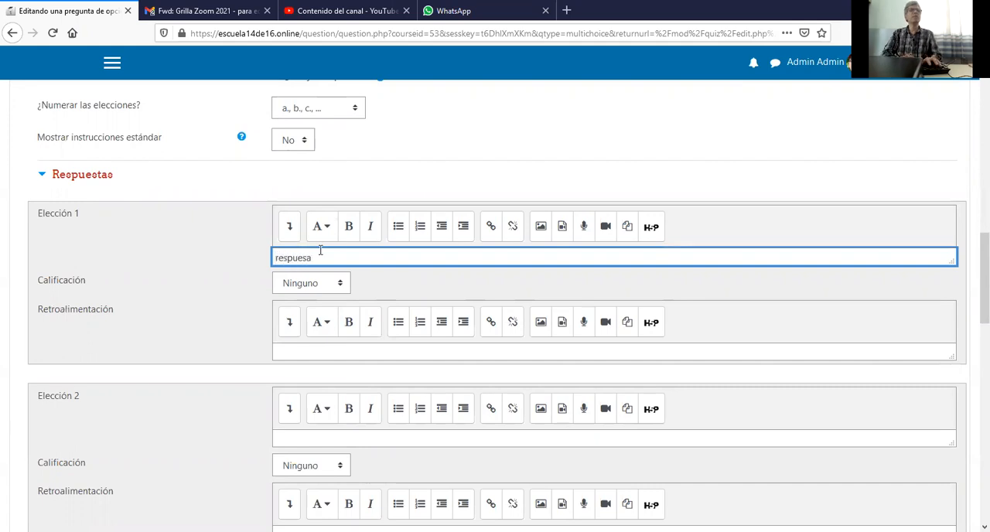
text( 1)
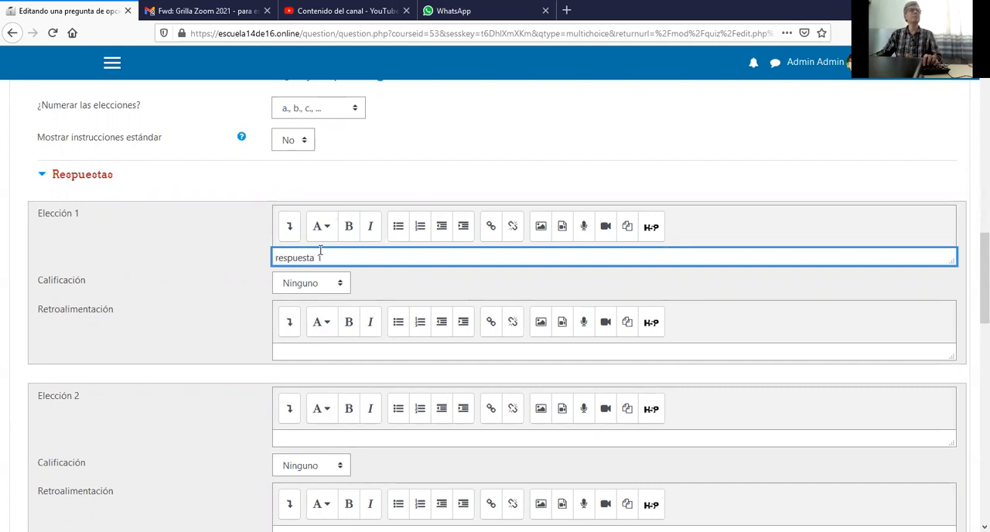
click(326, 284)
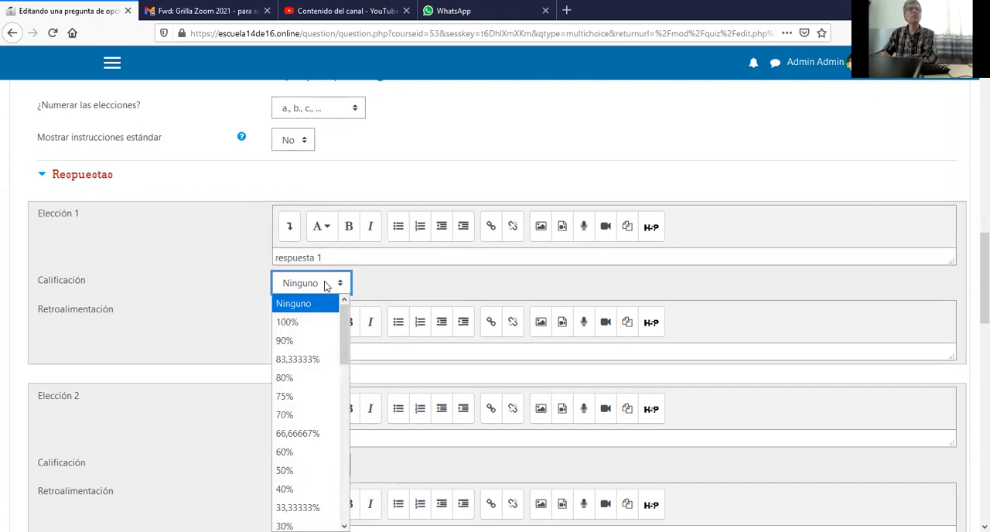
click(302, 322)
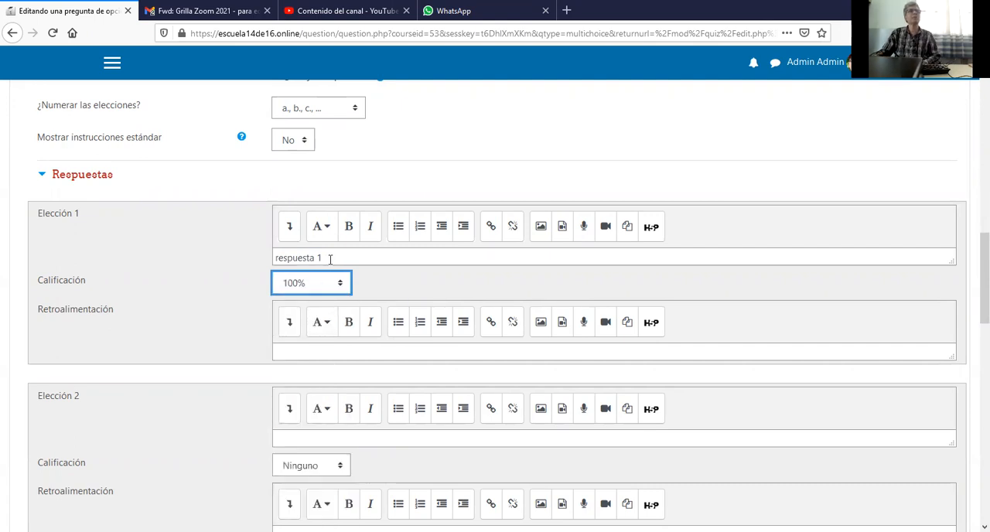
Enter "aa" as the feedback for Elección 1.
click(330, 349)
text(aa)
key(Return)
Enter "respuesta 2", "respuesta 3" and "respuesta 4" as the texts of Elección 2, 3 and 4.
click(334, 438)
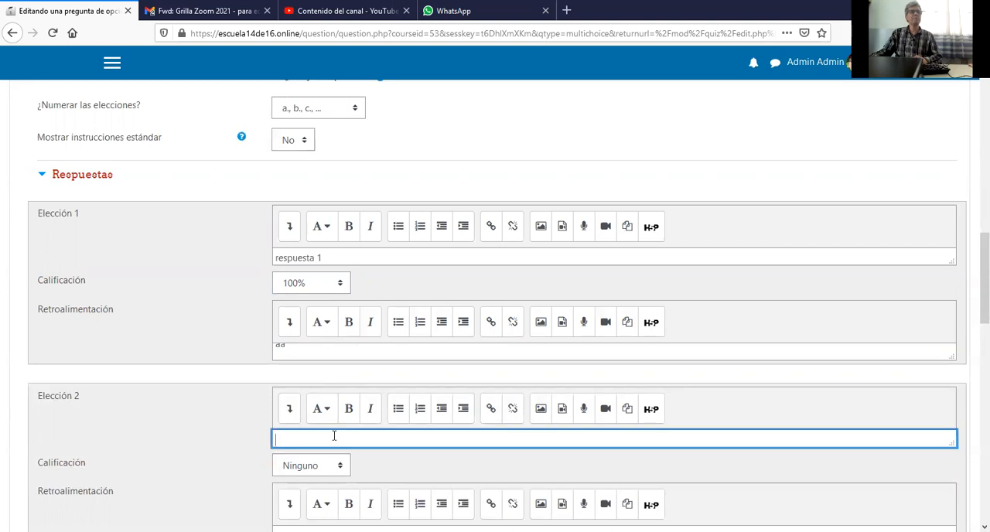
text(respuesta )
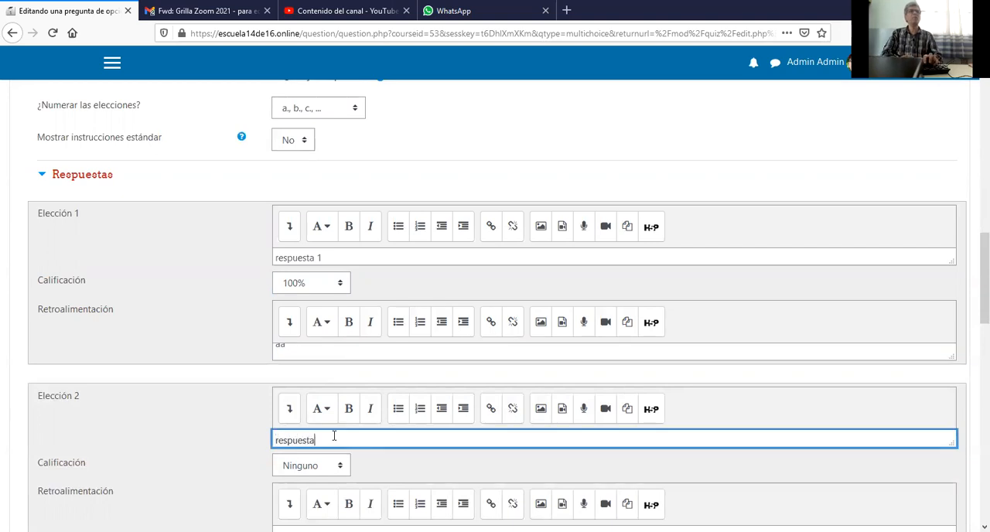
text(2)
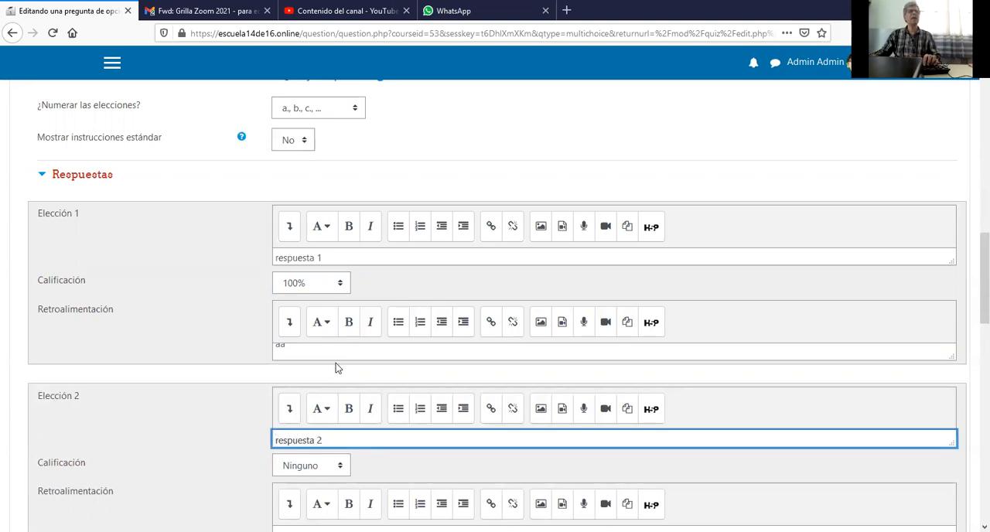
scroll(341, 367, down, 3)
click(314, 490)
text(respuesta 3)
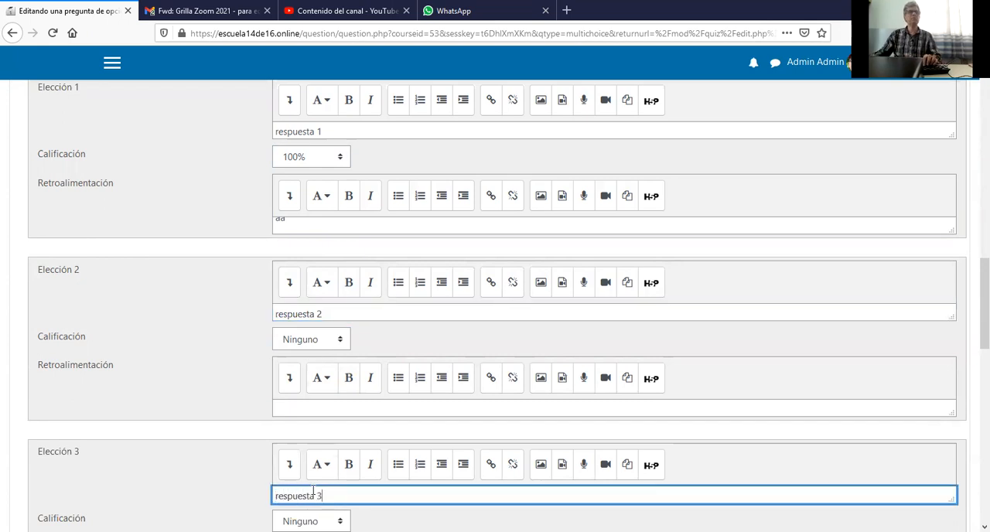
scroll(315, 487, down, 5)
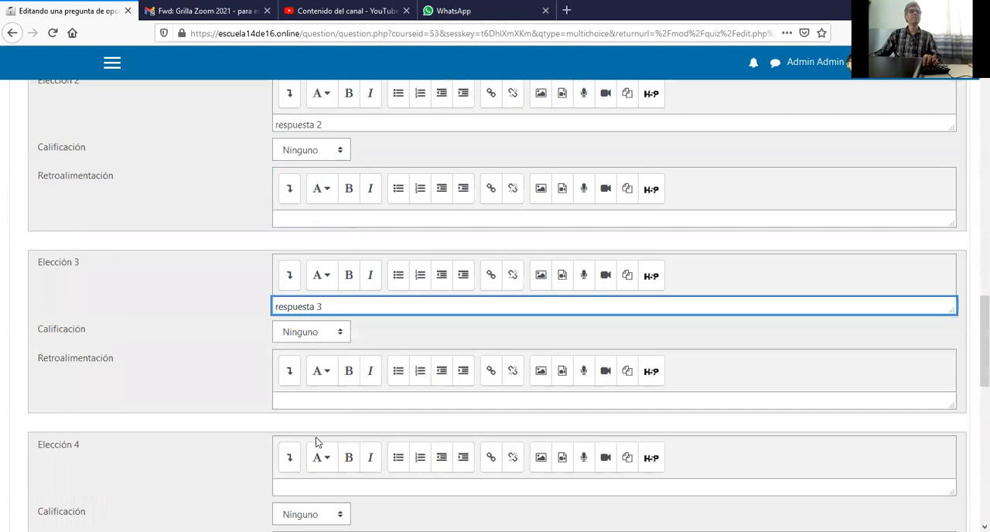
click(315, 482)
text(respues)
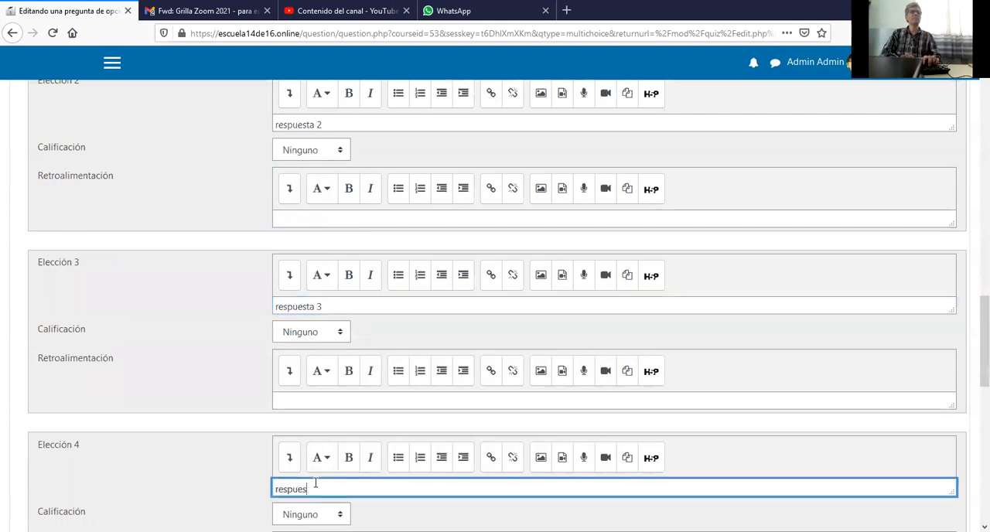
text(ta 4)
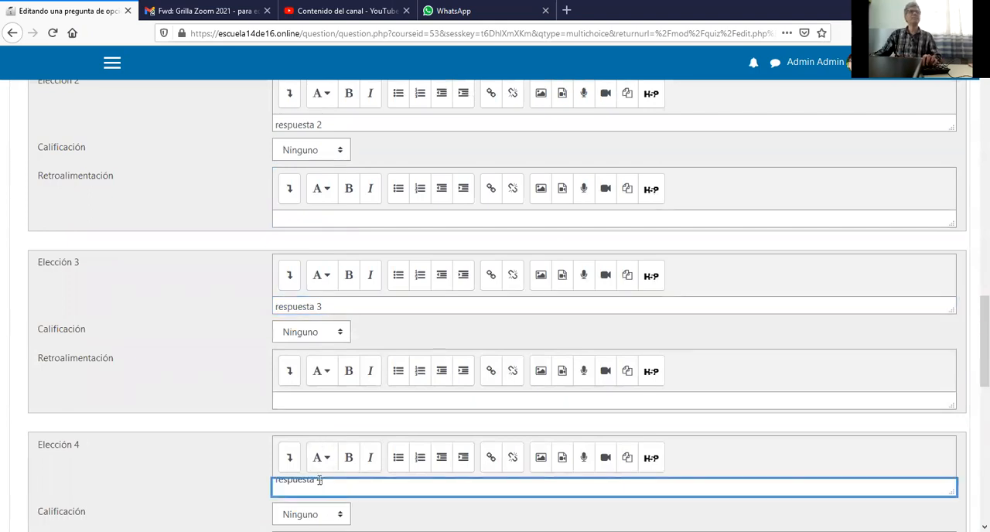
Save the multiple-choice question's changes while continuing to edit it.
scroll(345, 439, down, 5)
scroll(345, 439, down, 5)
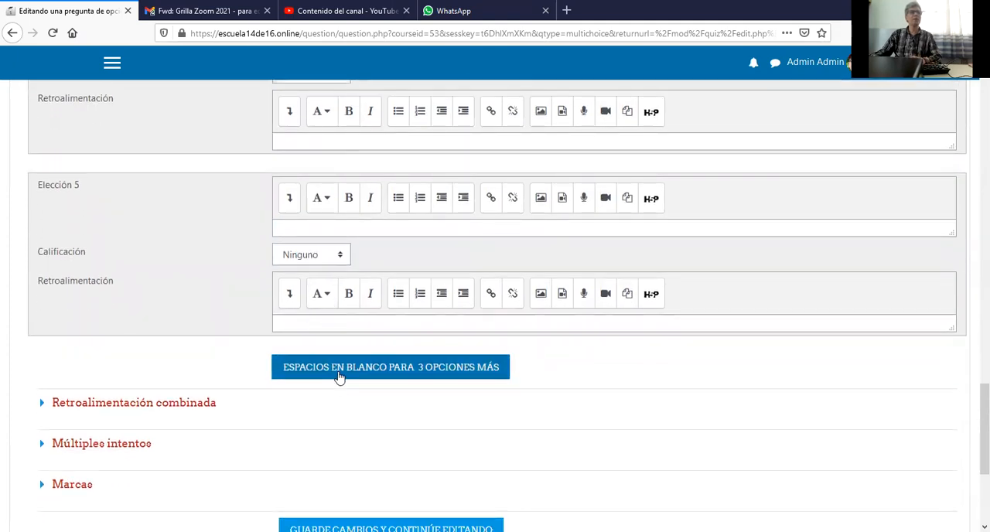
scroll(339, 377, down, 3)
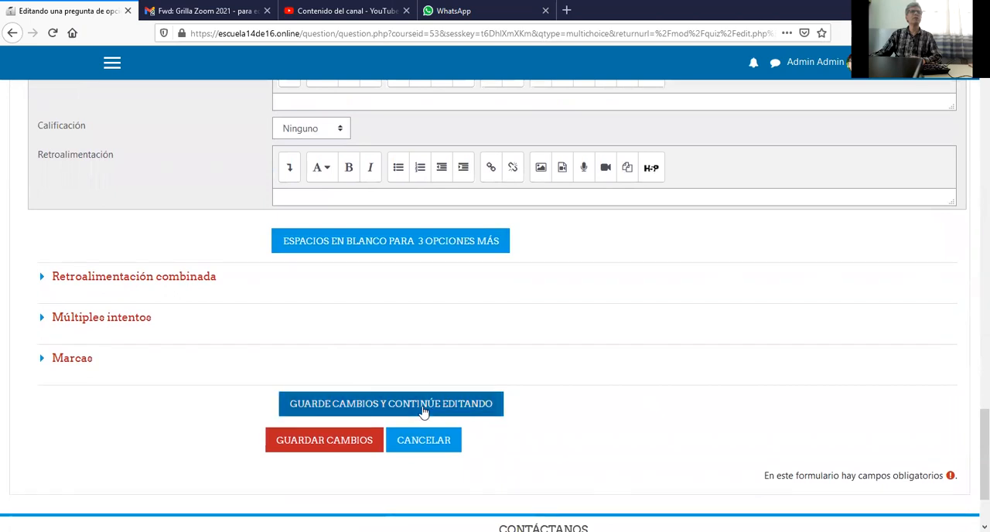
click(423, 408)
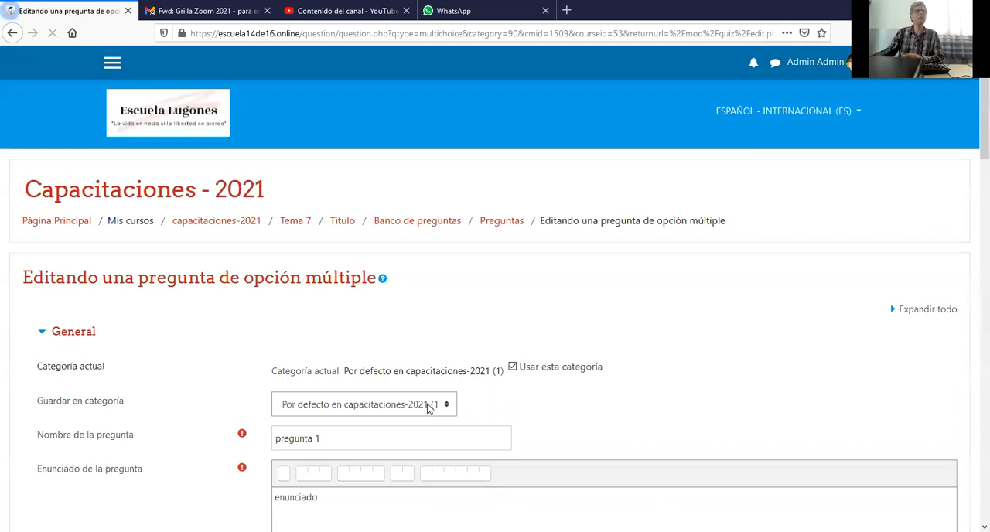
Review the saved question and save it again to return to the quiz's question list.
scroll(426, 414, down, 15)
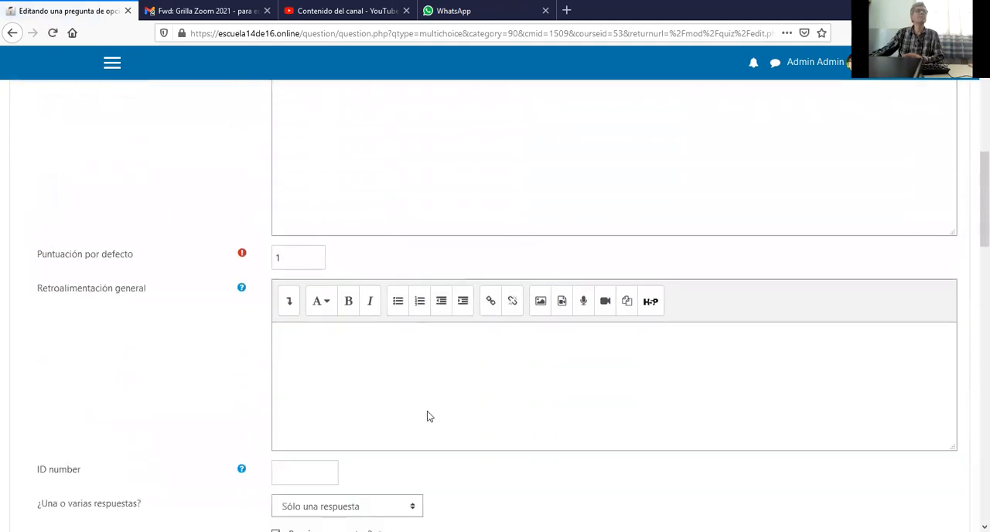
scroll(427, 421, down, 3)
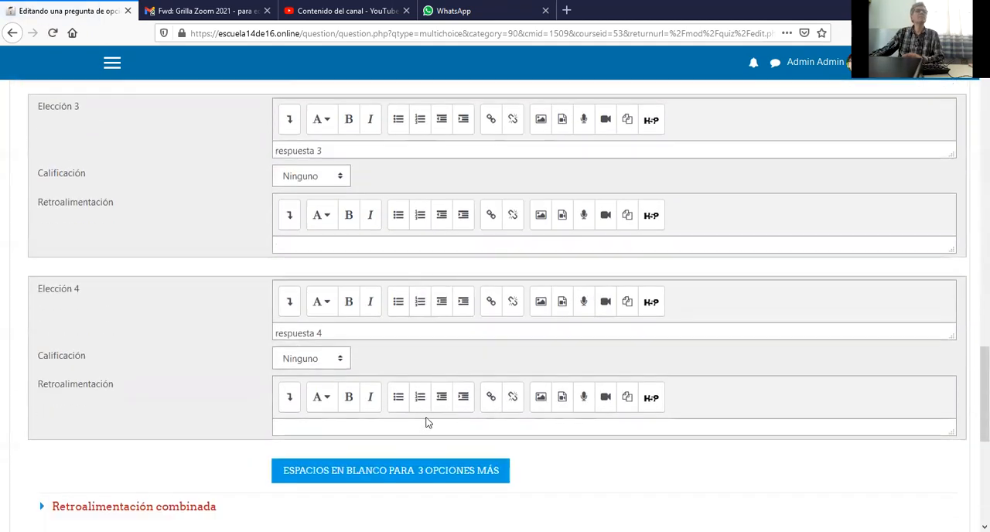
scroll(434, 441, down, 3)
click(332, 462)
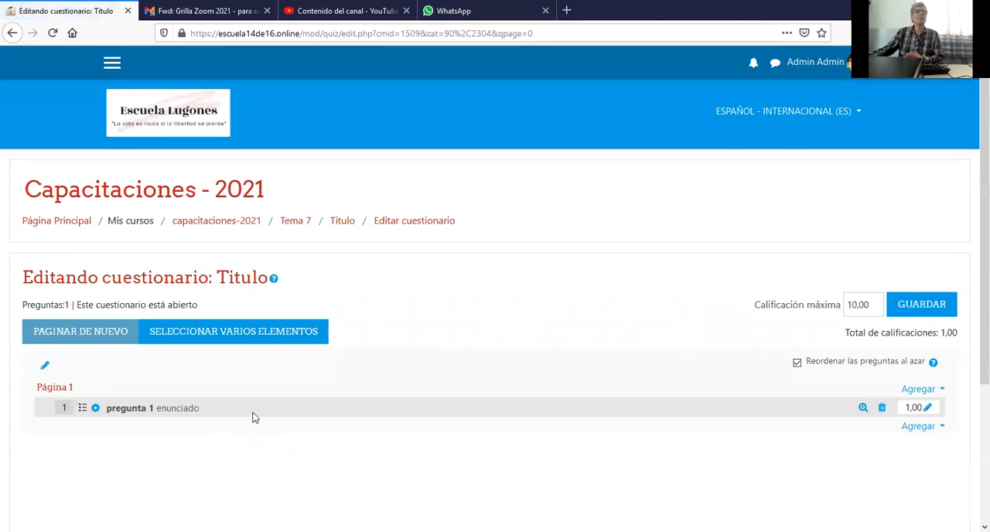
Add a new question of the type Verdadero/Falso after pregunta 1.
scroll(309, 406, down, 1)
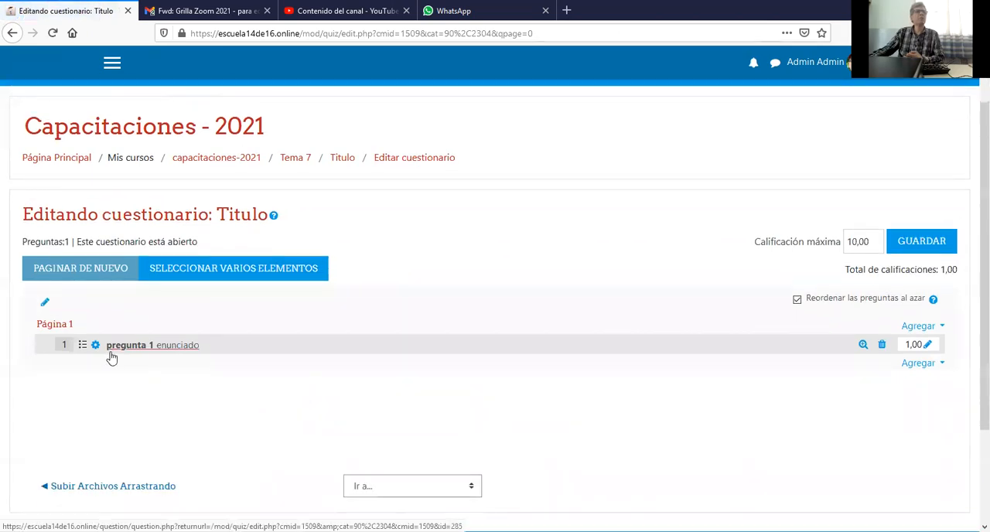
click(918, 366)
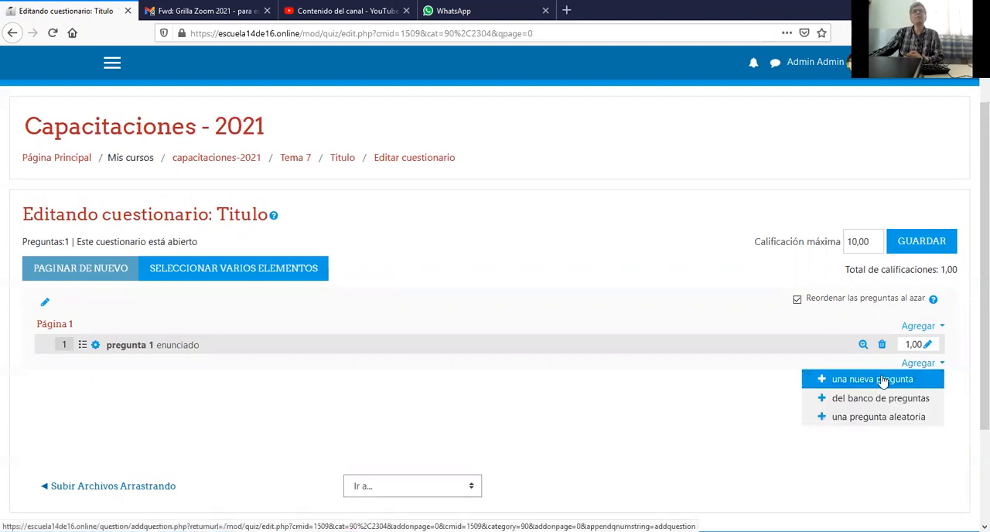
click(880, 379)
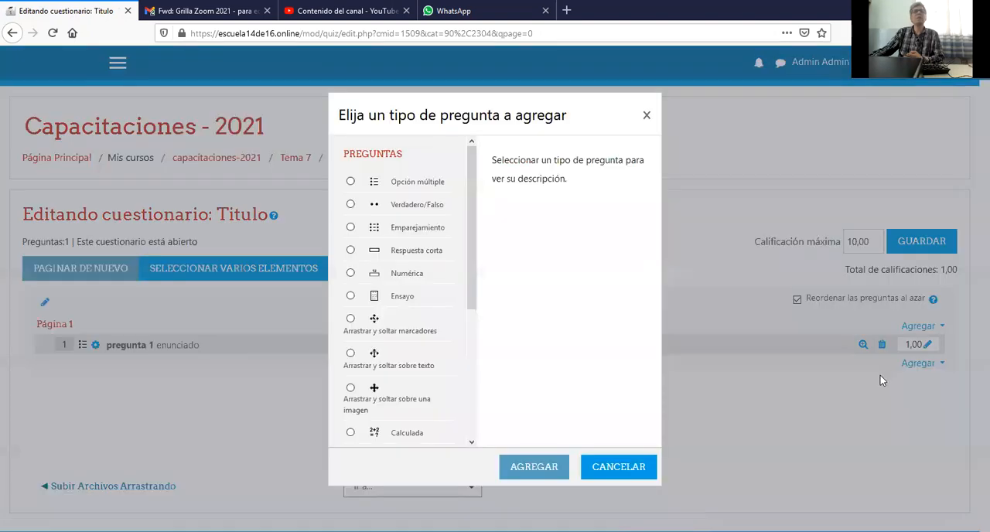
click(406, 207)
click(535, 470)
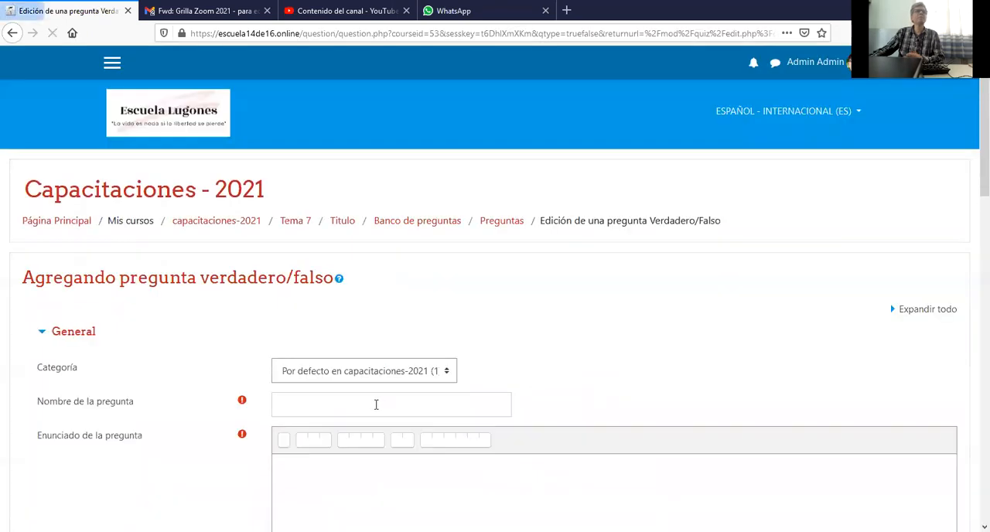
Name the true/false question "pregunta 2" and enter "cual es..." as its question text.
click(381, 402)
text(pregunta 2)
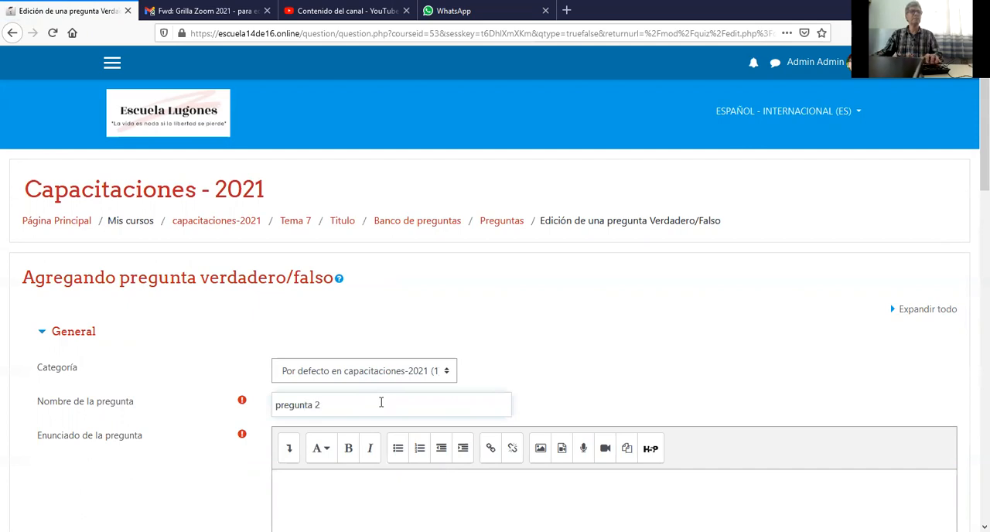
click(378, 495)
scroll(379, 497, down, 3)
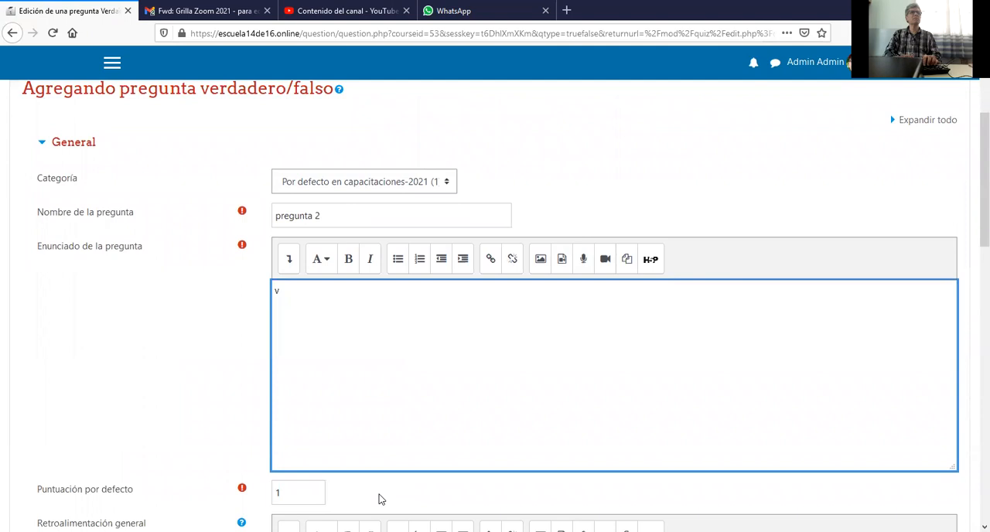
text(cual es...)
scroll(380, 495, down, 3)
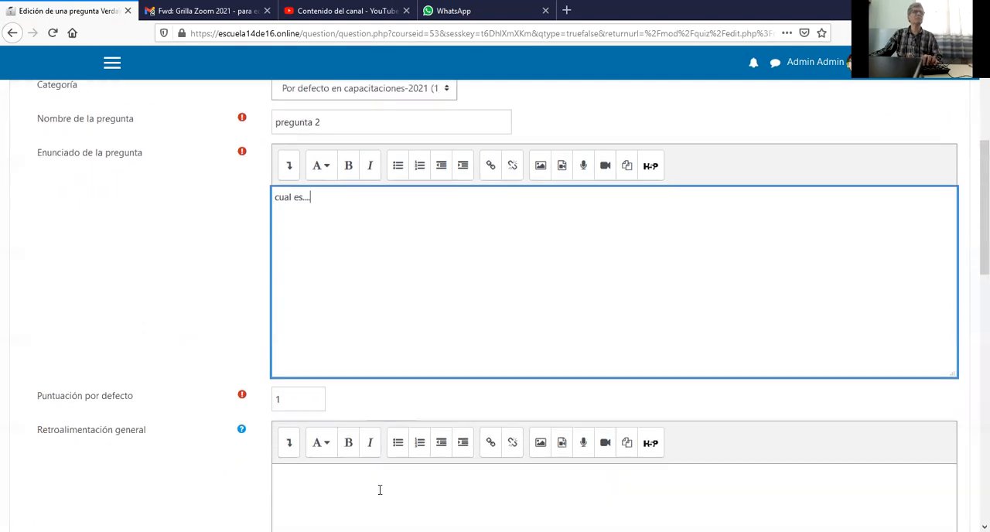
Examine the true/false question's correct-answer setting and feedback fields against its question text.
scroll(294, 383, down, 5)
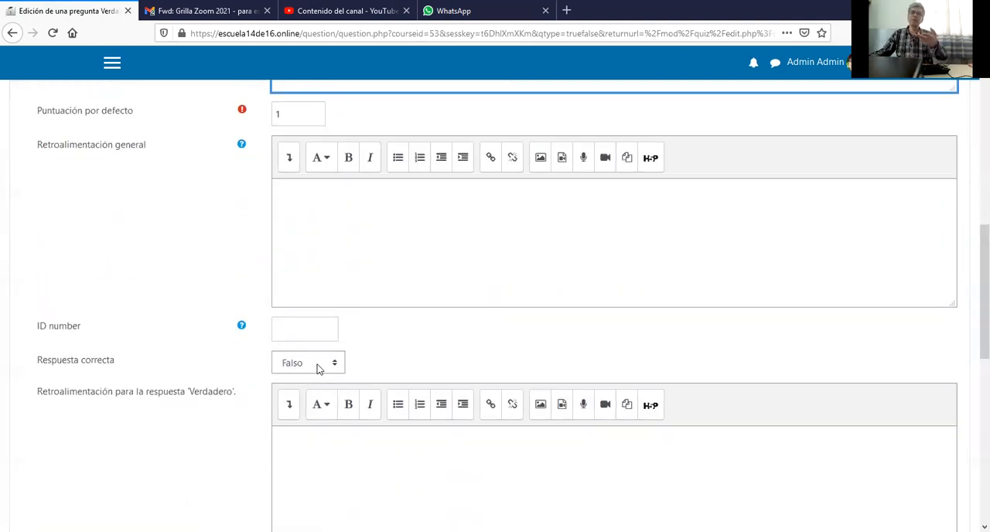
scroll(323, 263, up, 5)
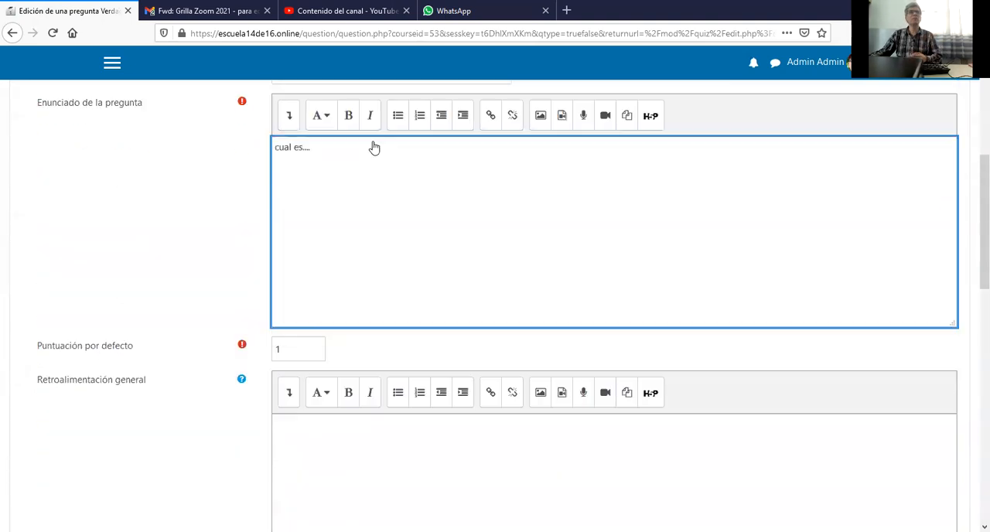
scroll(360, 272, down, 4)
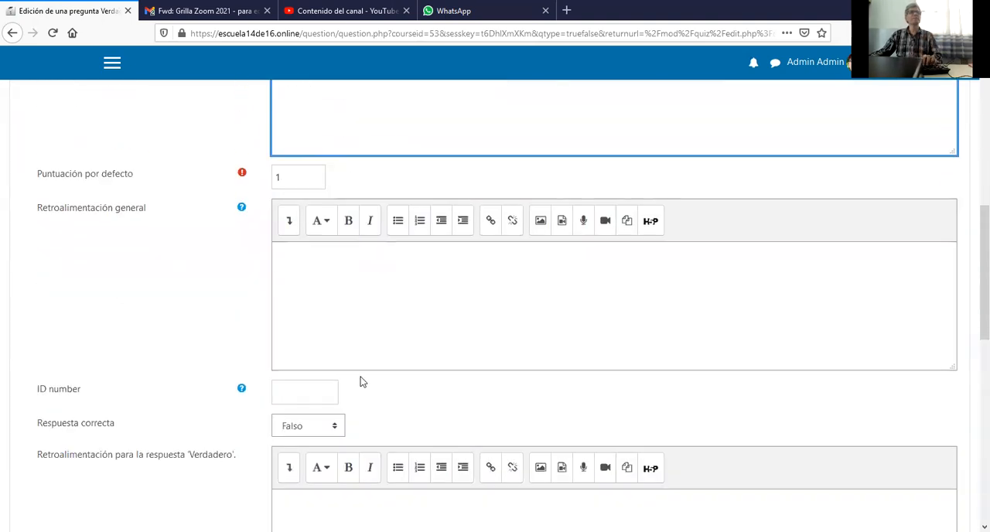
scroll(358, 377, down, 4)
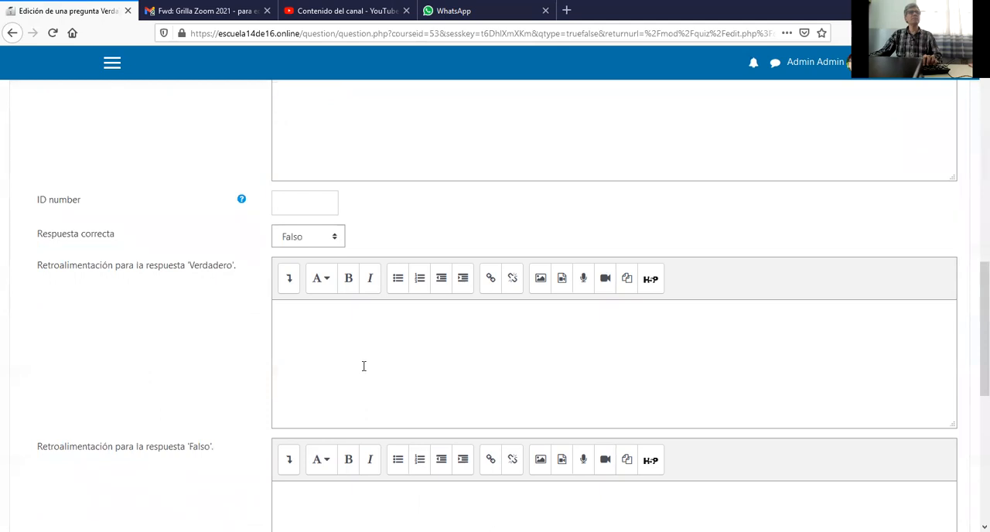
scroll(352, 309, up, 6)
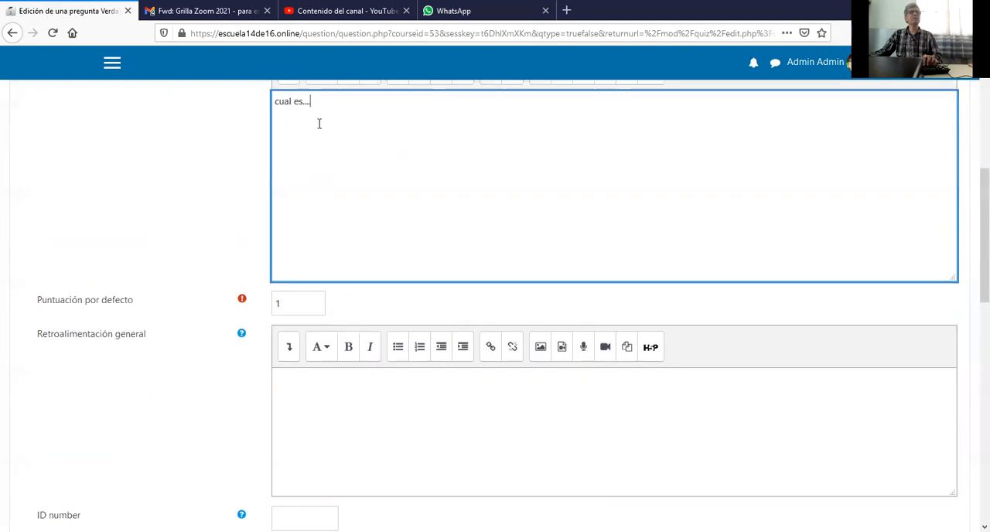
Replace the true/false question's text with "la capital de..... es....." and save the question.
drag(312, 100, 264, 101)
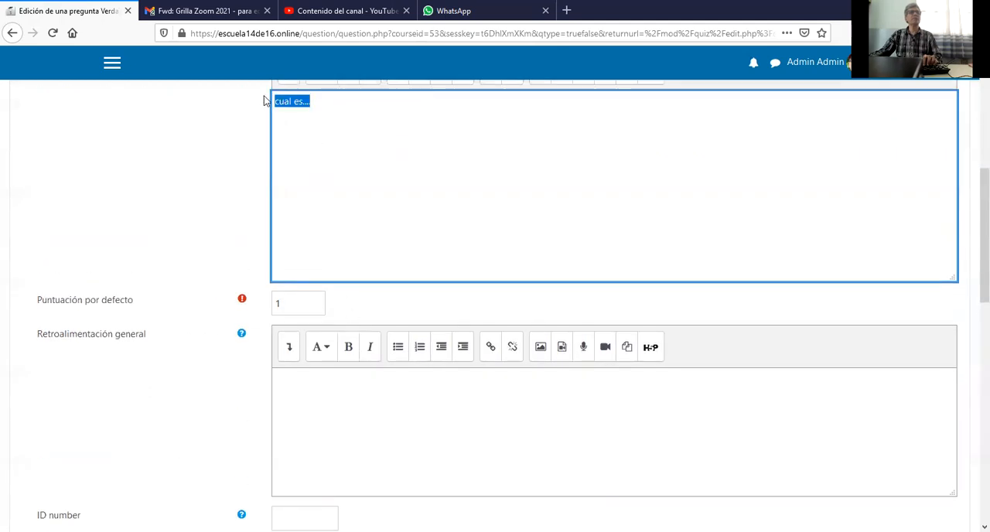
text(la capital de.....)
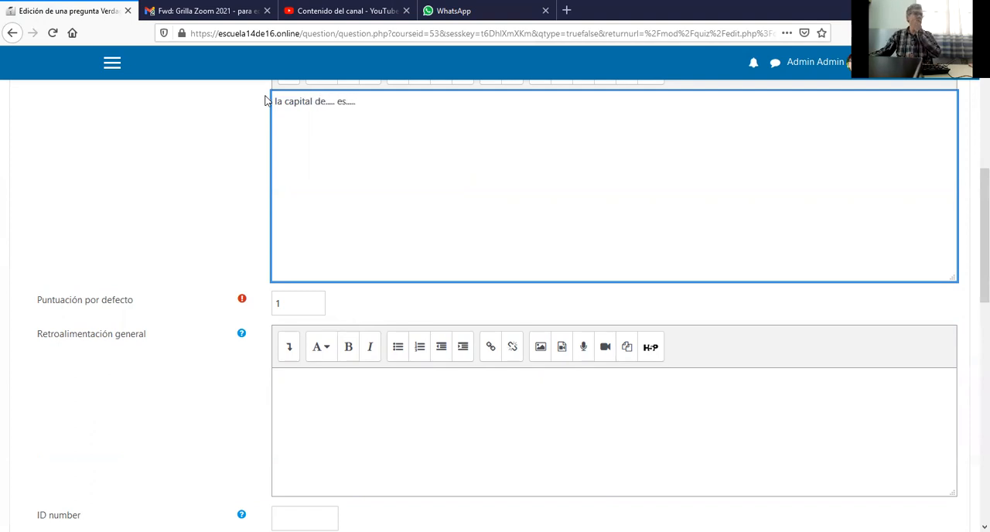
scroll(266, 108, down, 5)
scroll(286, 150, down, 6)
scroll(296, 161, up, 4)
scroll(329, 261, down, 5)
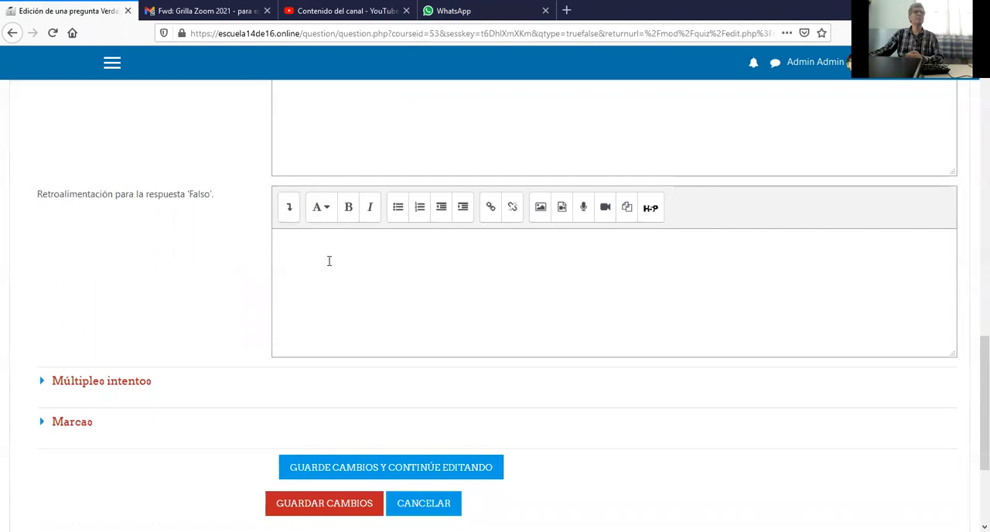
click(372, 507)
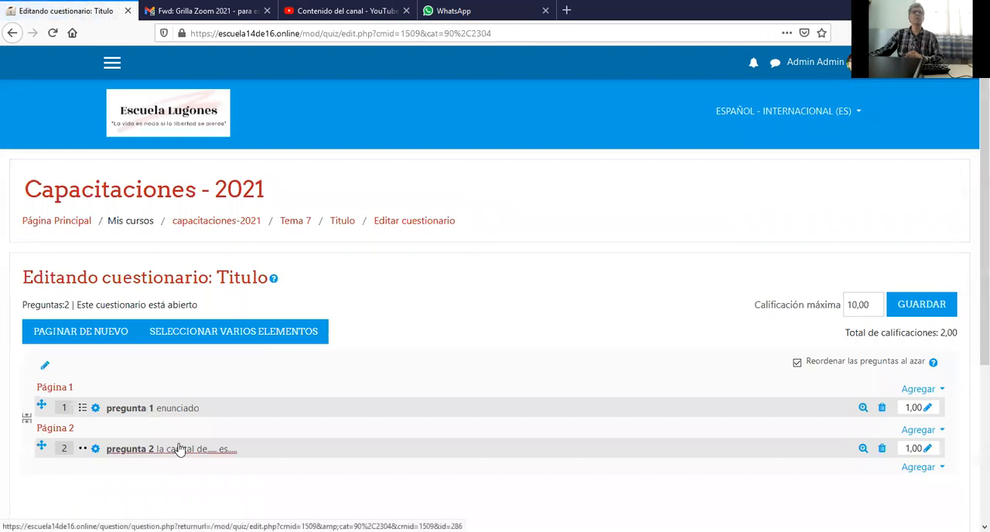
Add a new question of the type Emparejamiento after pregunta 2.
scroll(554, 413, down, 3)
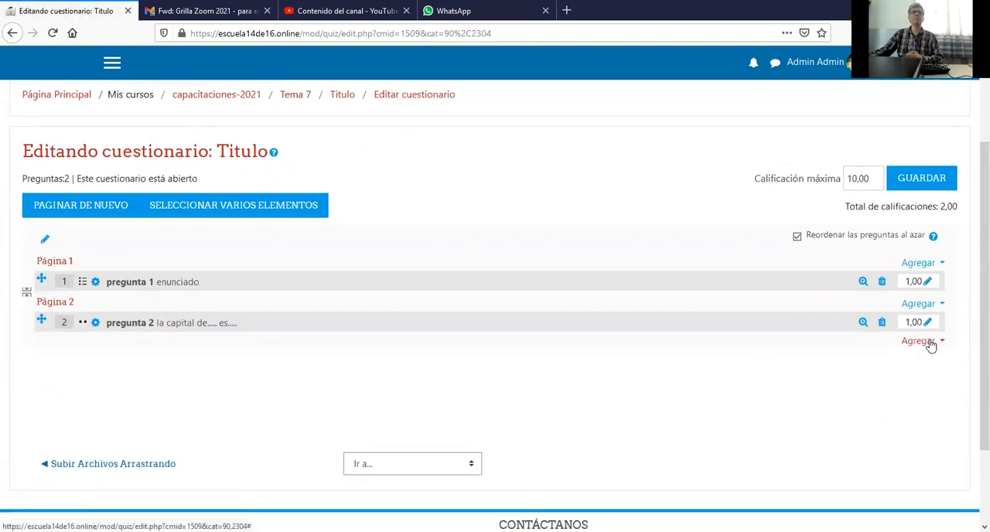
click(921, 342)
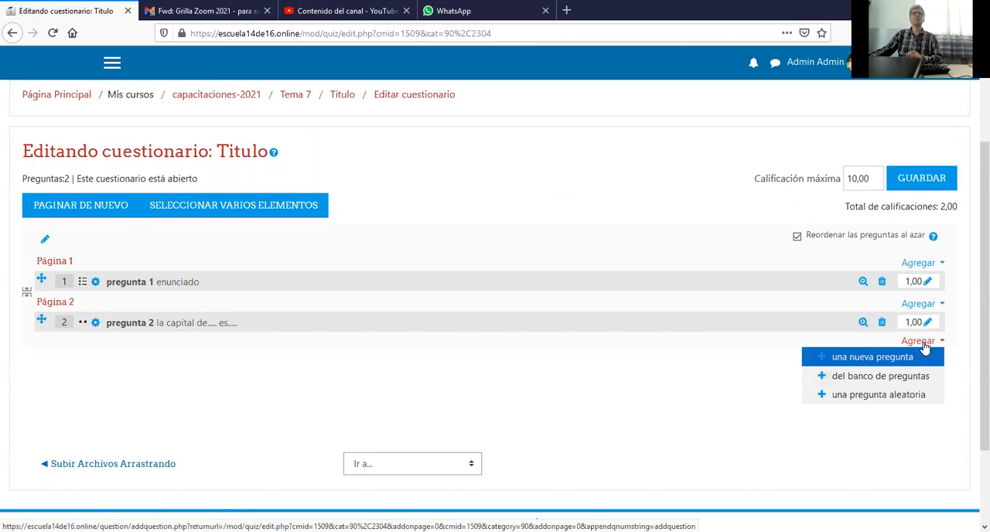
click(888, 356)
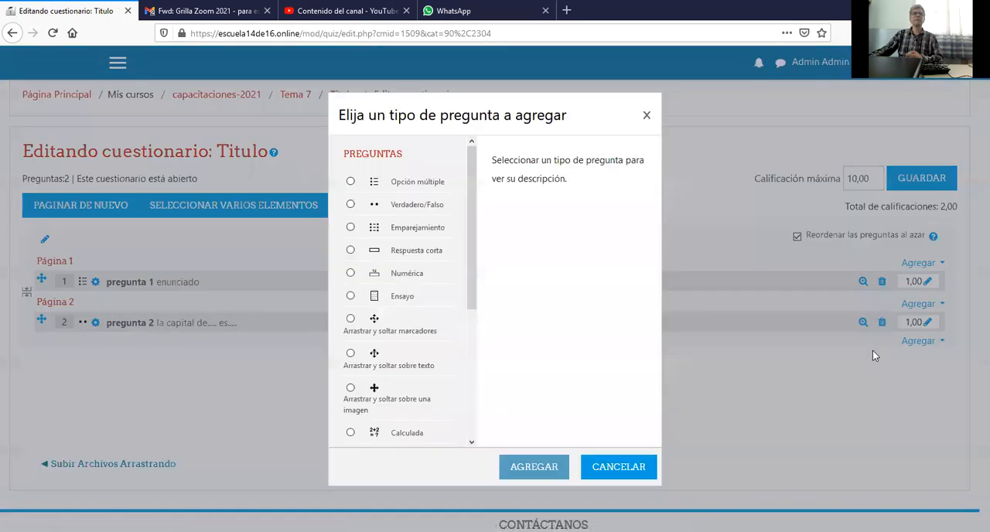
click(401, 229)
click(532, 468)
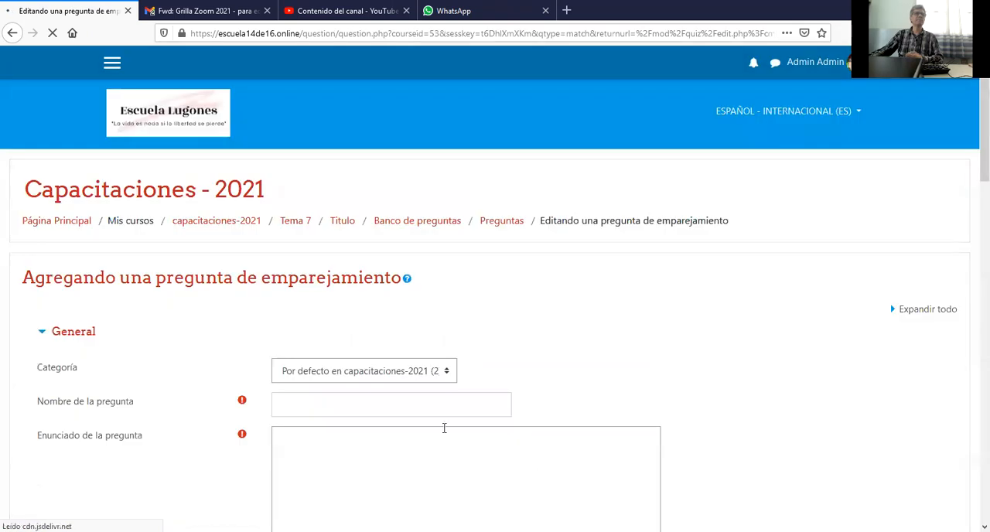
Name the matching question "emparejamiento" and enter "enunciado" as its question text.
scroll(410, 387, down, 2)
click(349, 281)
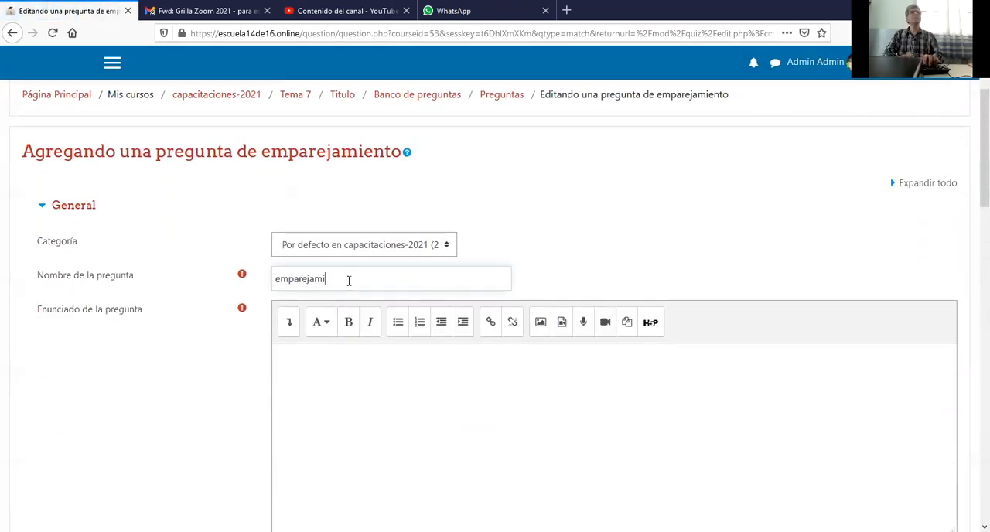
click(358, 359)
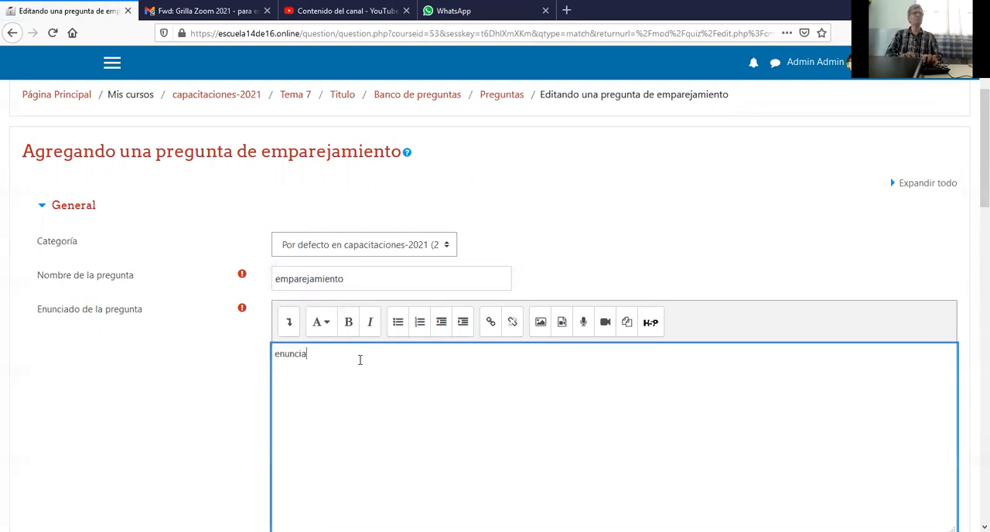
Fill in the first two matching pairs: Pregunta 1 as 1 with answer 1, and Pregunta 2 as 2 with answer 2.
scroll(361, 359, down, 5)
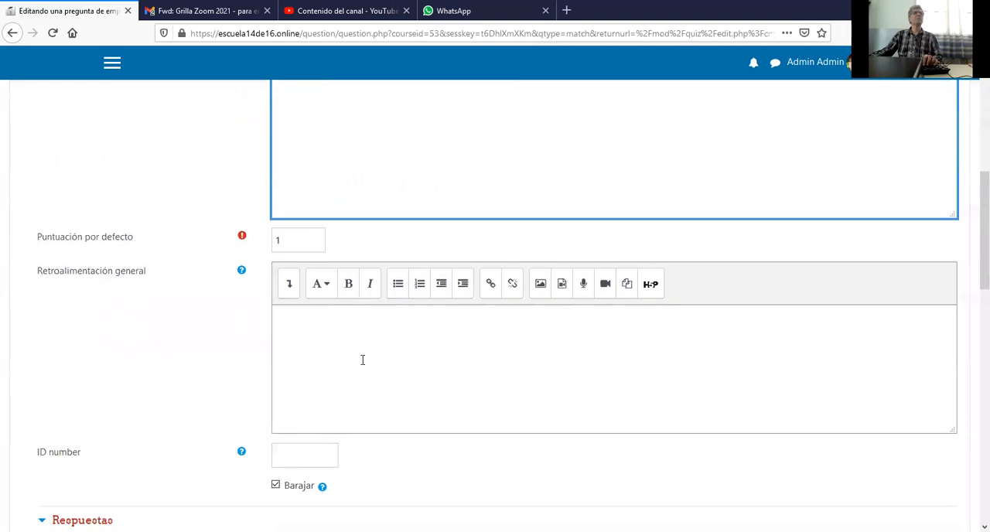
scroll(368, 360, down, 4)
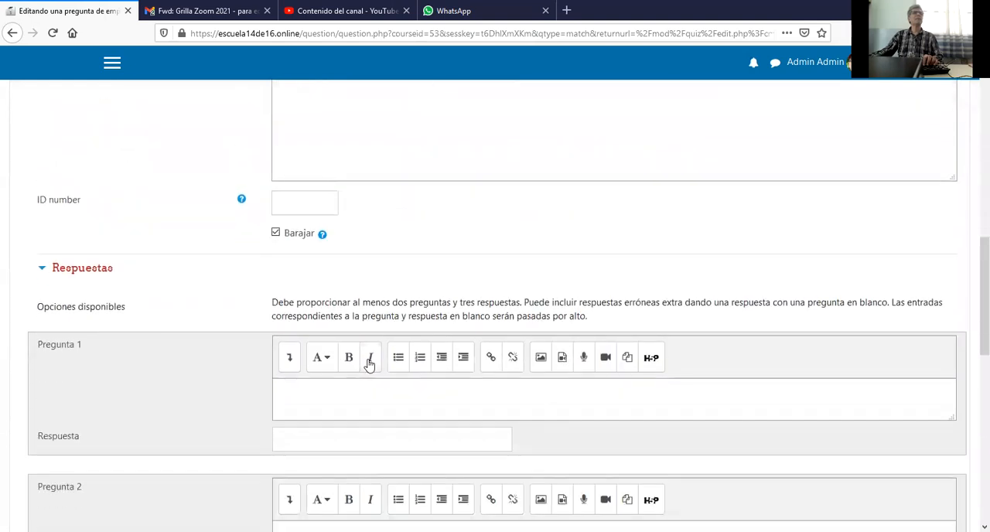
scroll(363, 356, down, 1)
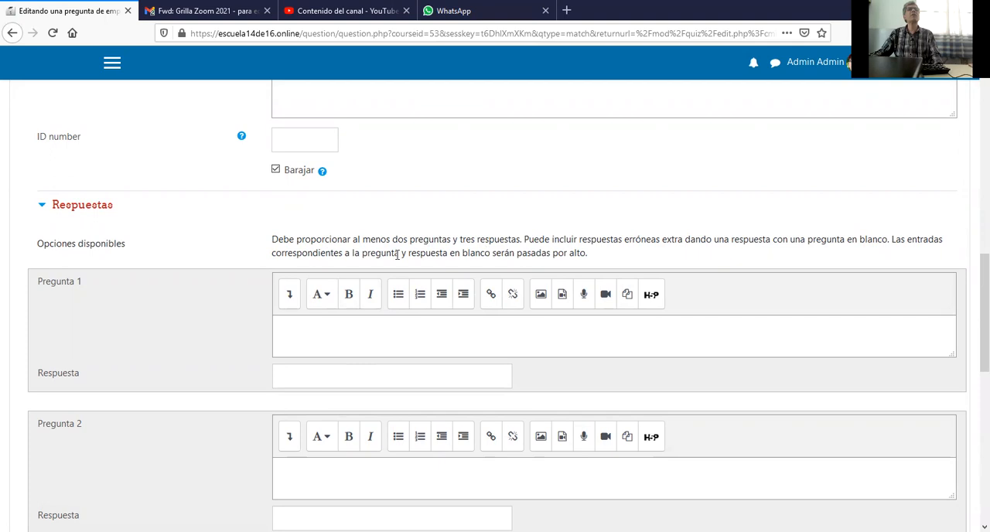
scroll(525, 258, down, 2)
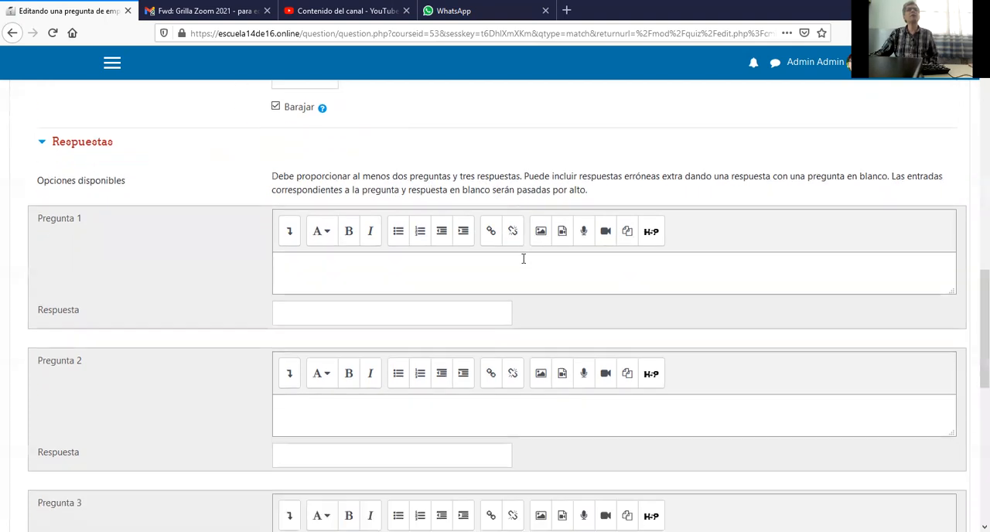
click(391, 271)
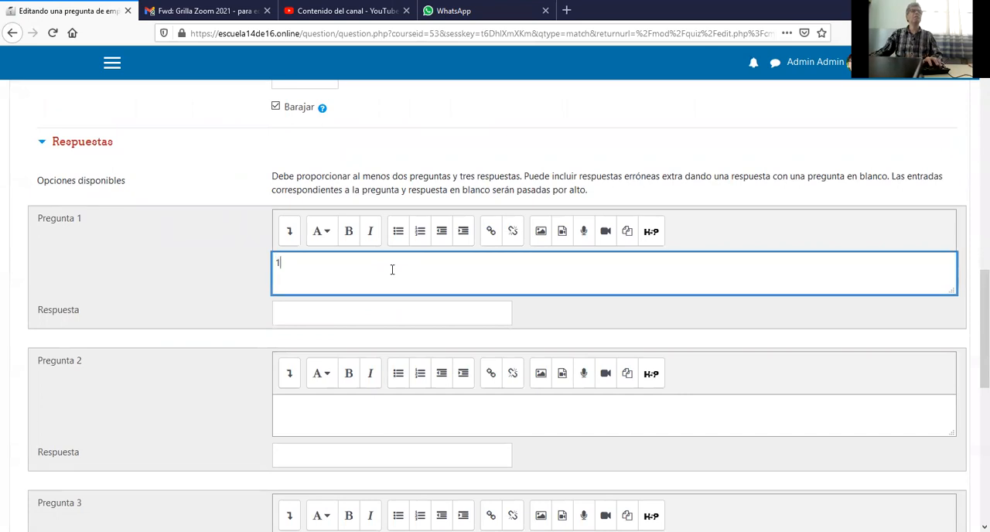
text(1)
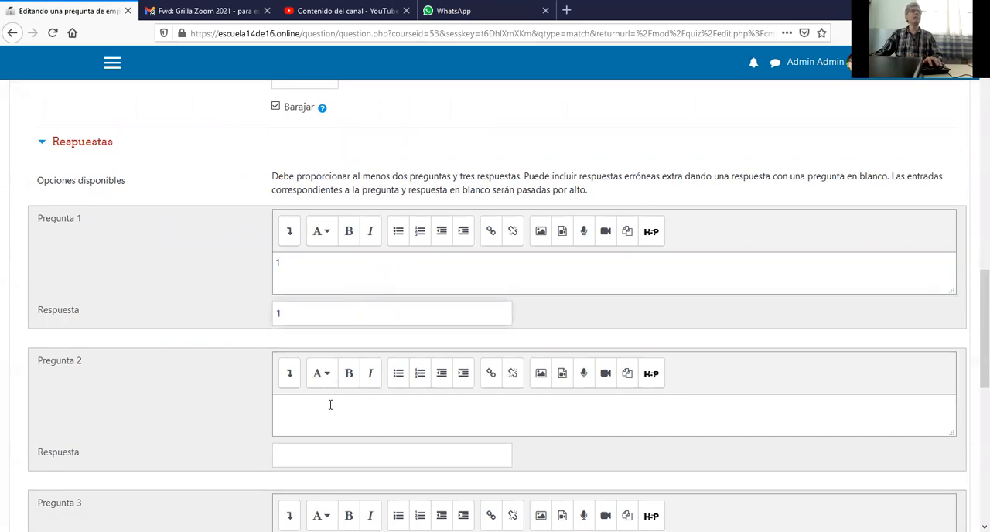
text(2)
click(328, 454)
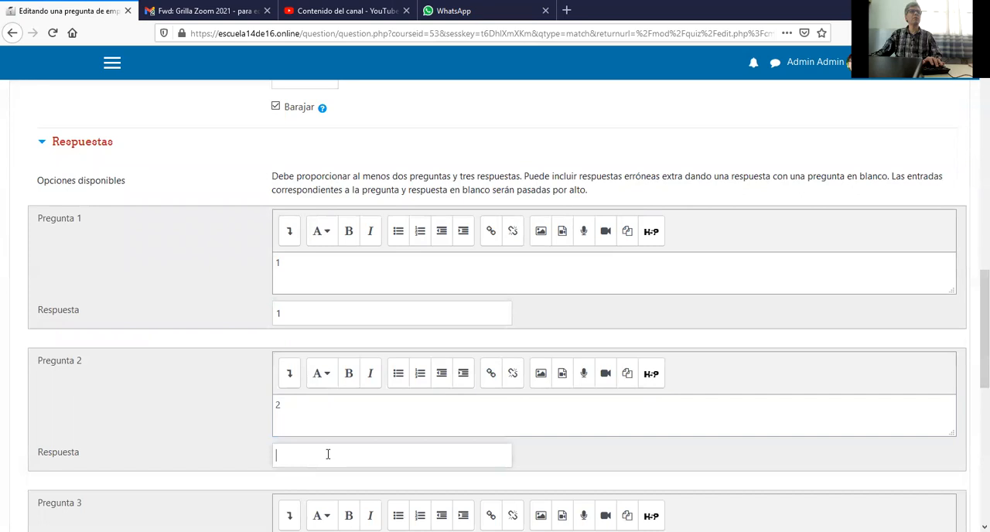
text(2)
Enter 3 as Pregunta 3 and add three more blank question-and-answer sets.
scroll(325, 433, down, 3)
click(313, 364)
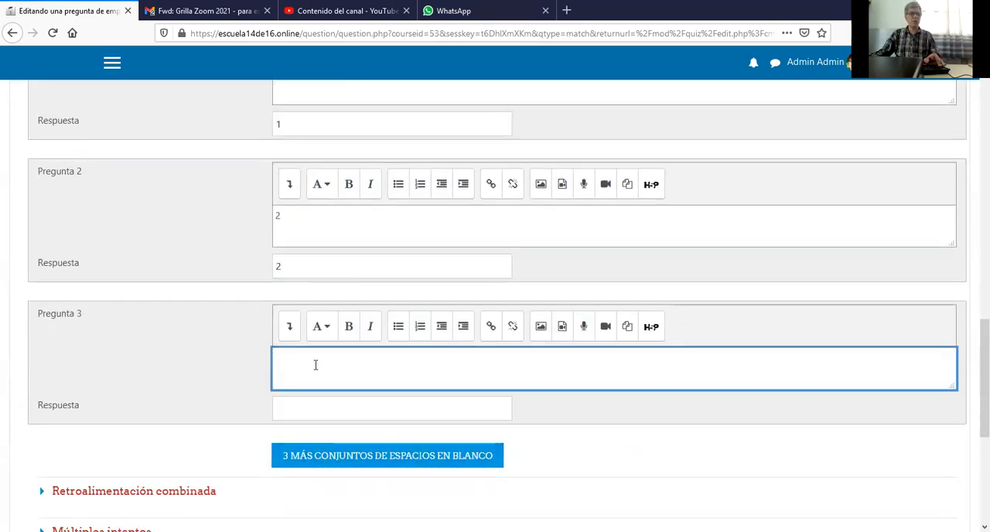
text(3)
click(313, 408)
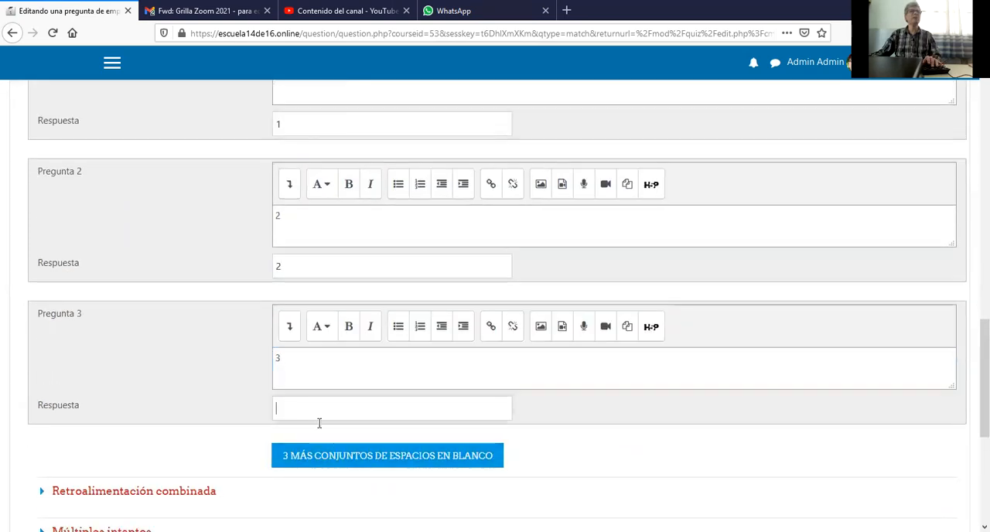
click(345, 456)
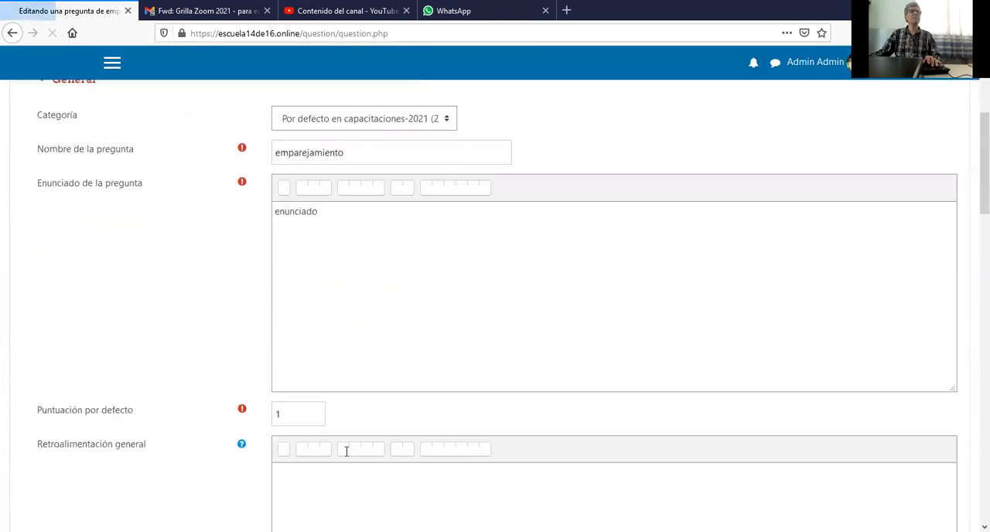
Enter 5 and 6 as extra answers for Pregunta 5 and Pregunta 6, leaving their questions blank, and try to save.
scroll(346, 451, down, 20)
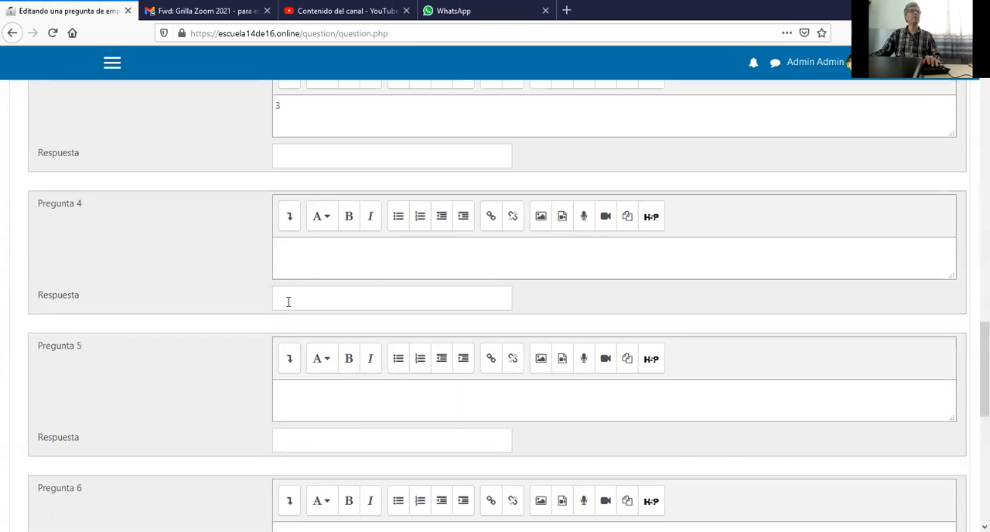
click(304, 436)
text(5)
scroll(301, 440, down, 3)
click(304, 454)
text(6)
scroll(297, 504, down, 4)
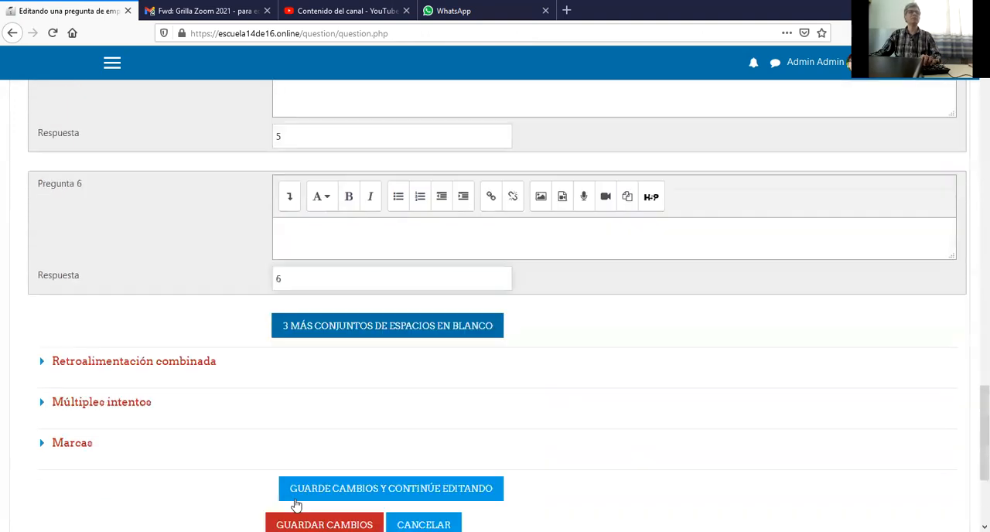
click(338, 515)
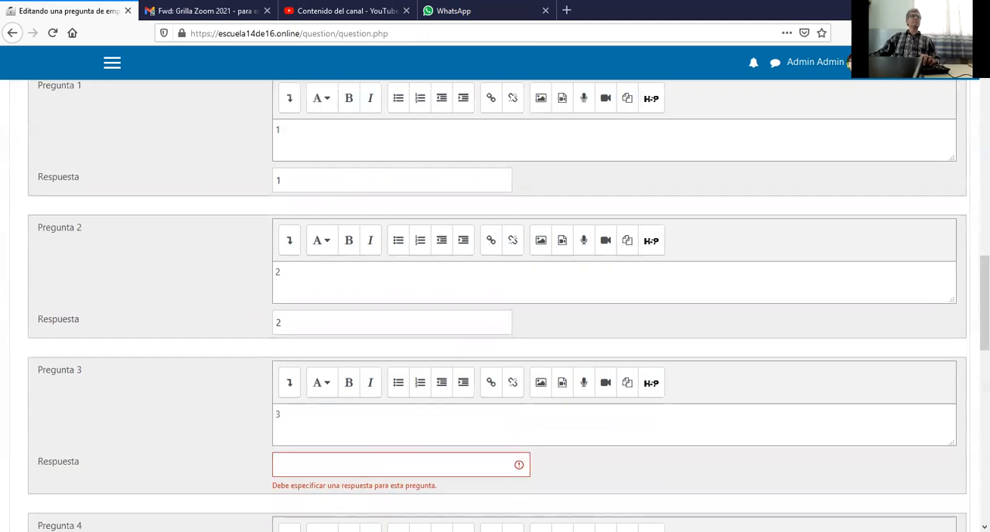
Fill in the missing answer for Pregunta 3 and save the matching question.
click(316, 463)
scroll(311, 466, down, 7)
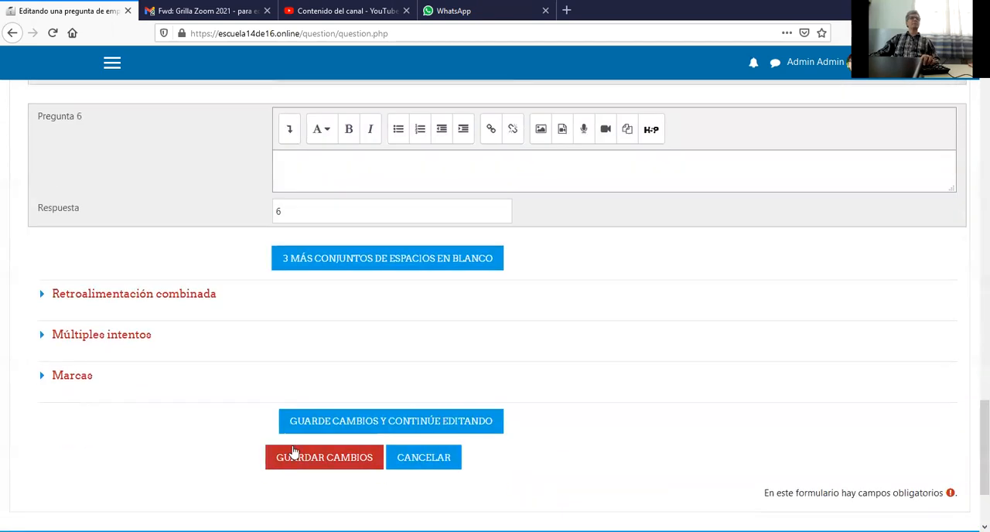
click(299, 457)
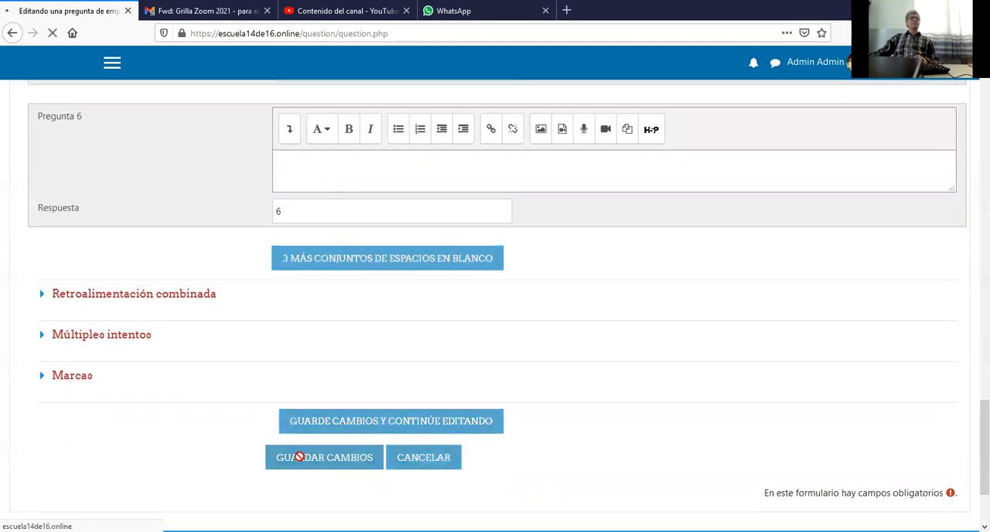
Add a new question of the type Respuesta corta after the emparejamiento question.
scroll(301, 461, down, 3)
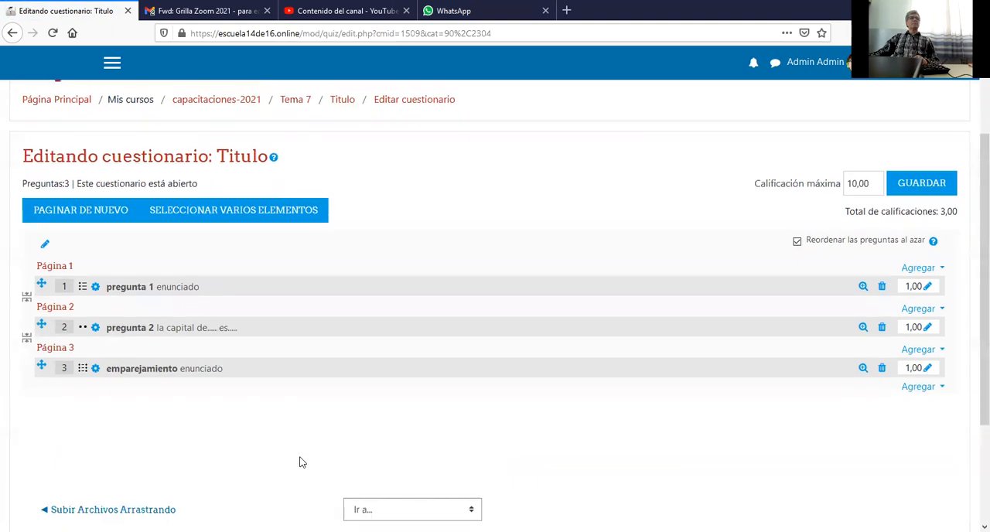
click(915, 384)
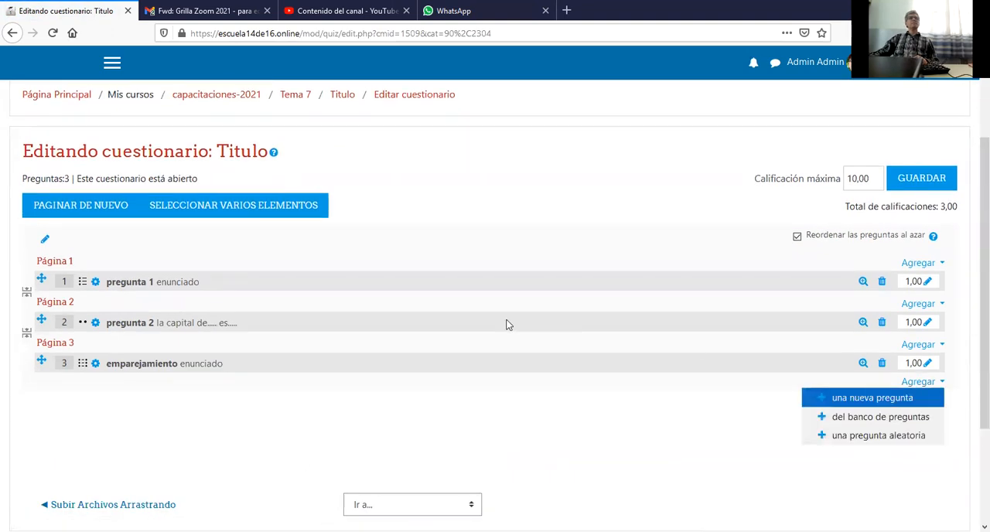
click(855, 401)
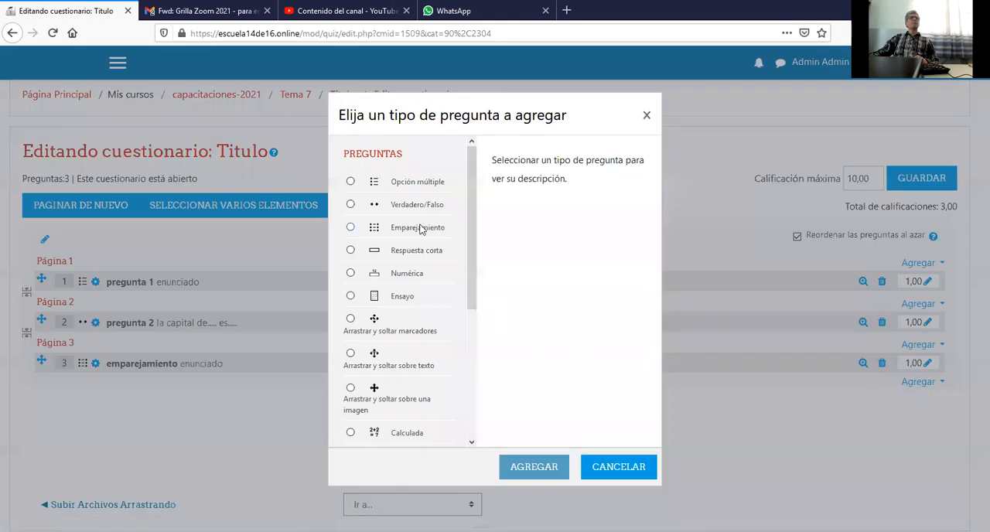
click(424, 252)
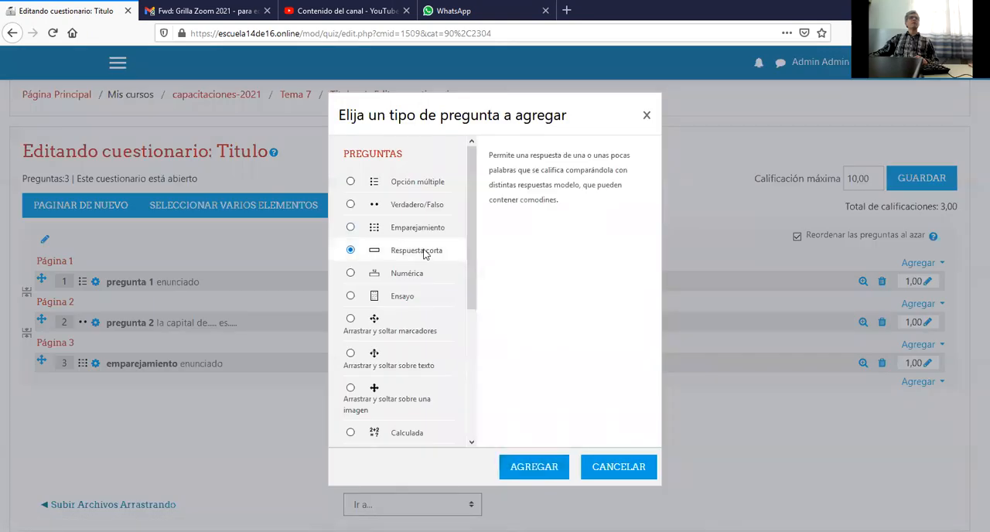
click(542, 467)
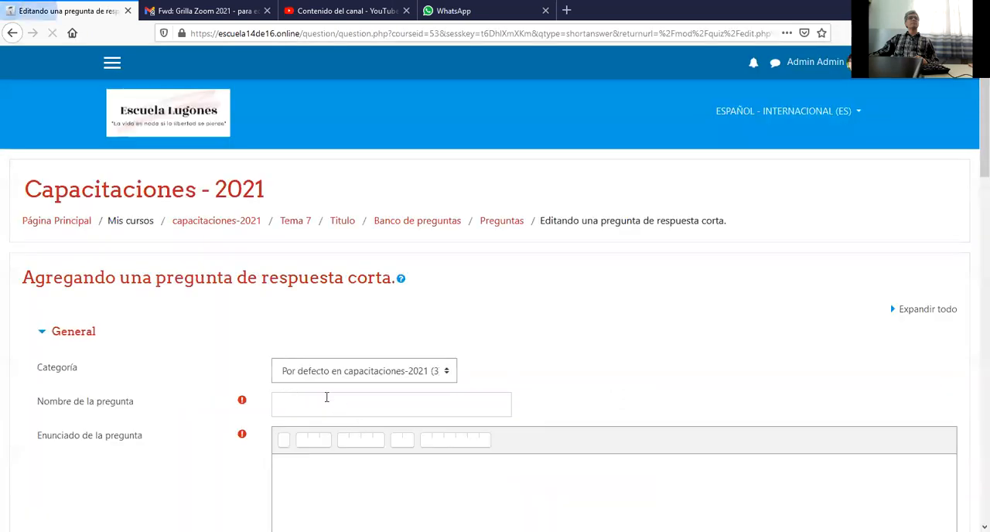
Name the short-answer question "corta" and enter "enunciado" as its question text.
click(334, 407)
text(corta)
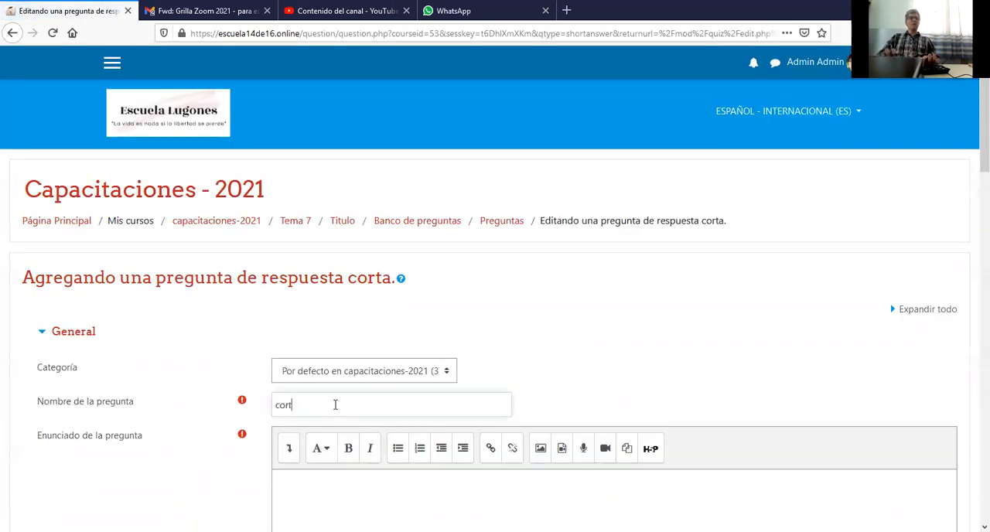
scroll(311, 461, down, 2)
click(334, 392)
text(enunciado)
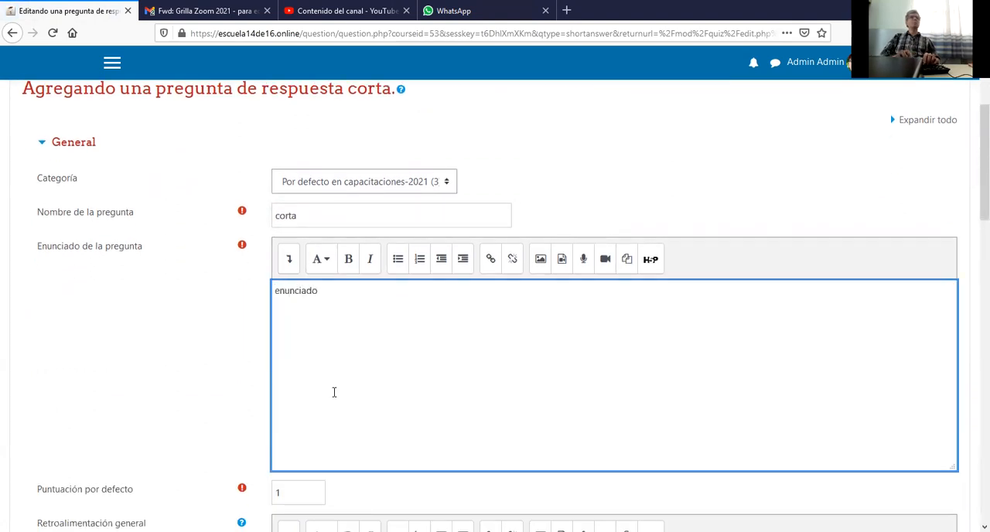
Enter "Blanco" as Respuesta 1 of the short-answer question and set its grade to 100%.
scroll(360, 433, down, 2)
click(356, 427)
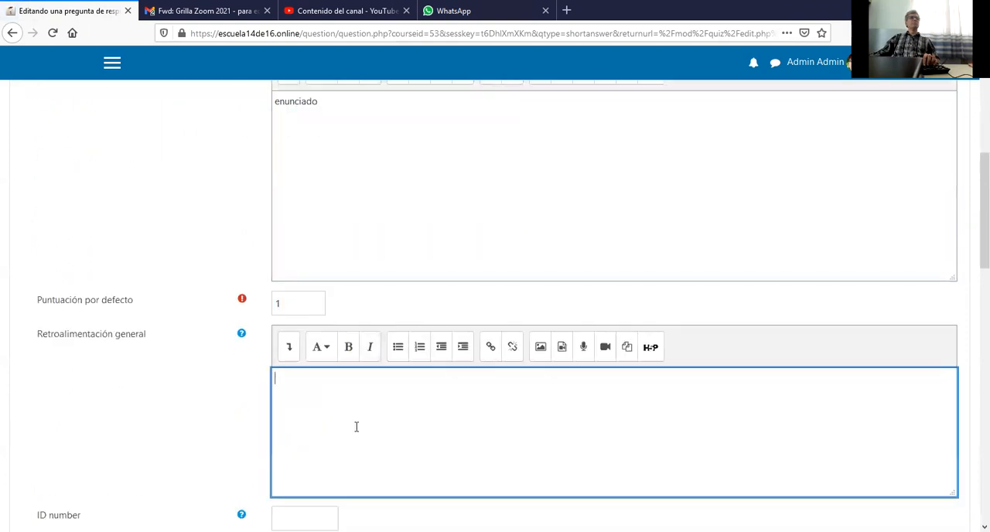
scroll(357, 426, down, 3)
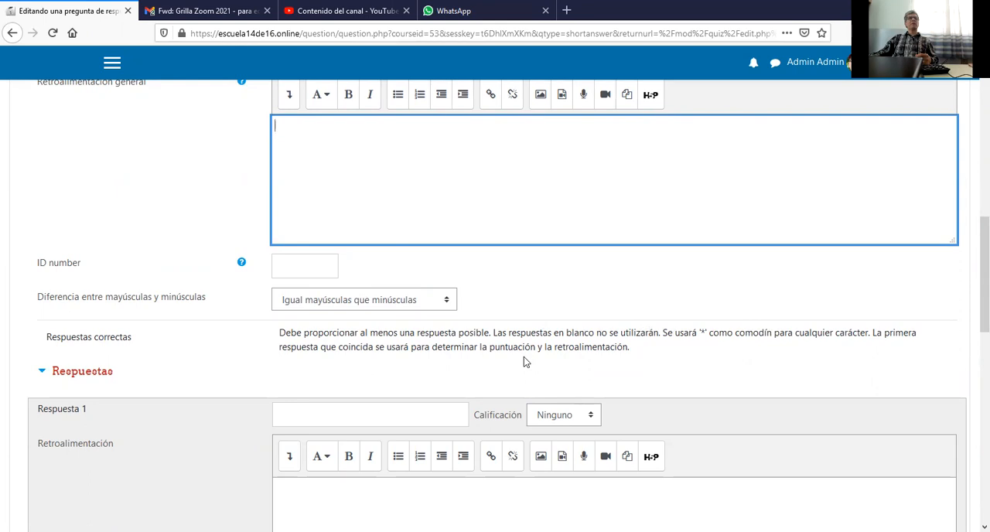
scroll(317, 383, down, 5)
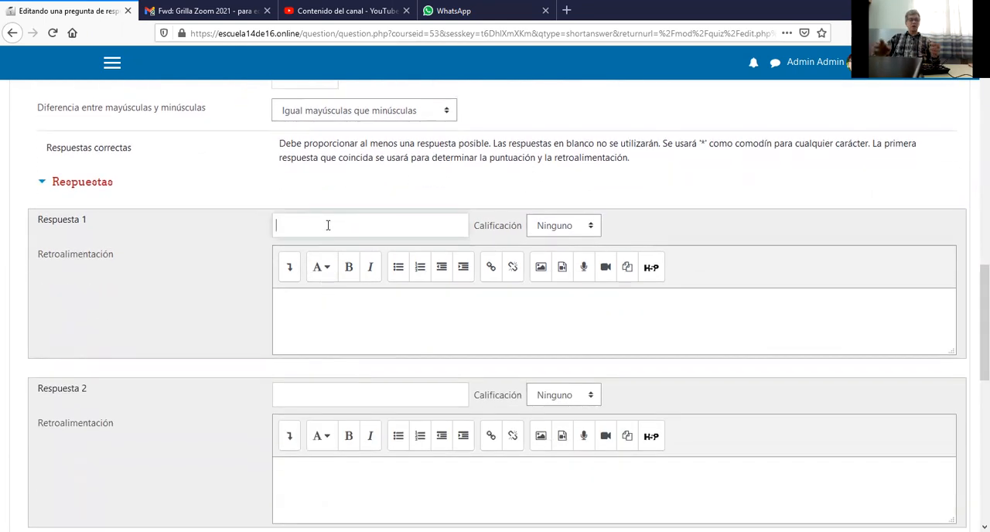
text(Blanco)
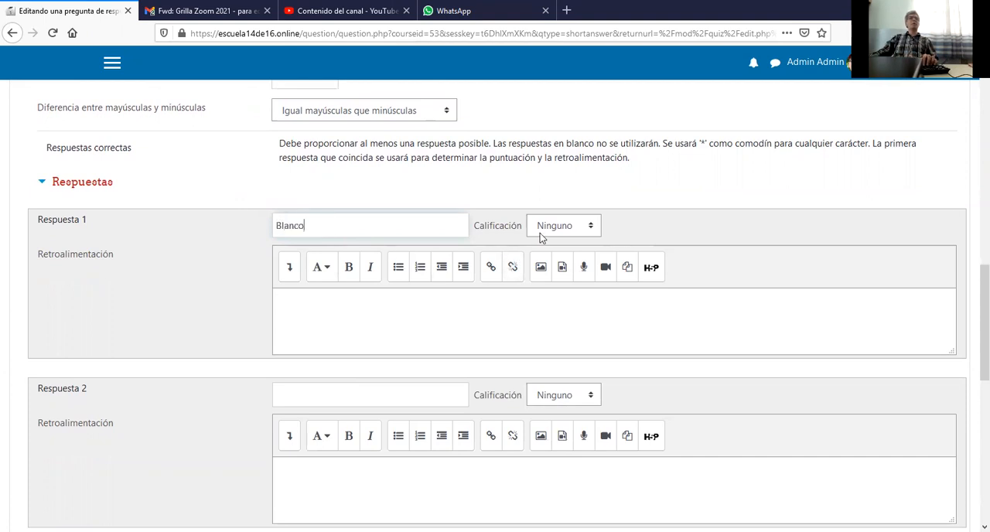
click(547, 228)
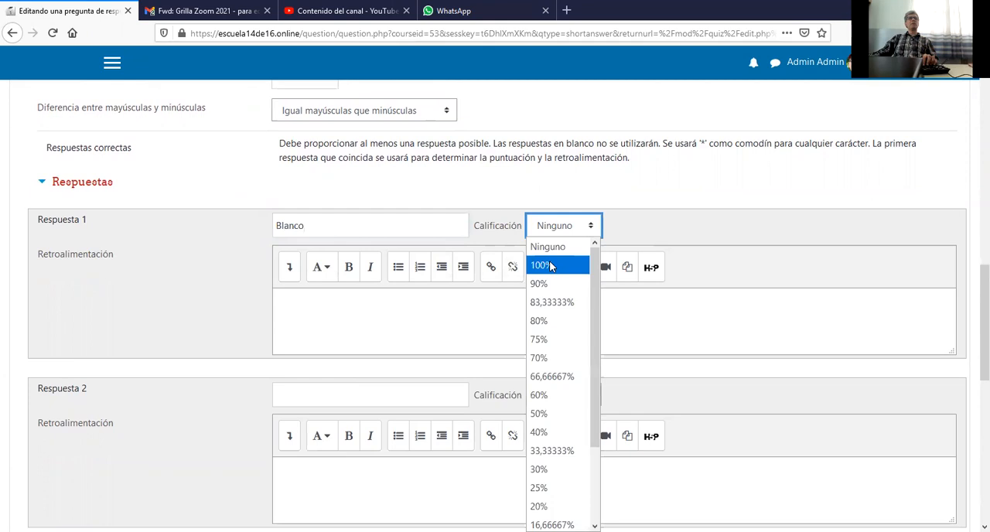
click(551, 267)
Enter "Negro" as Respuesta 2 and "gris" as Respuesta 3, and save the short-answer question.
click(392, 397)
text(Negro)
scroll(392, 398, down, 5)
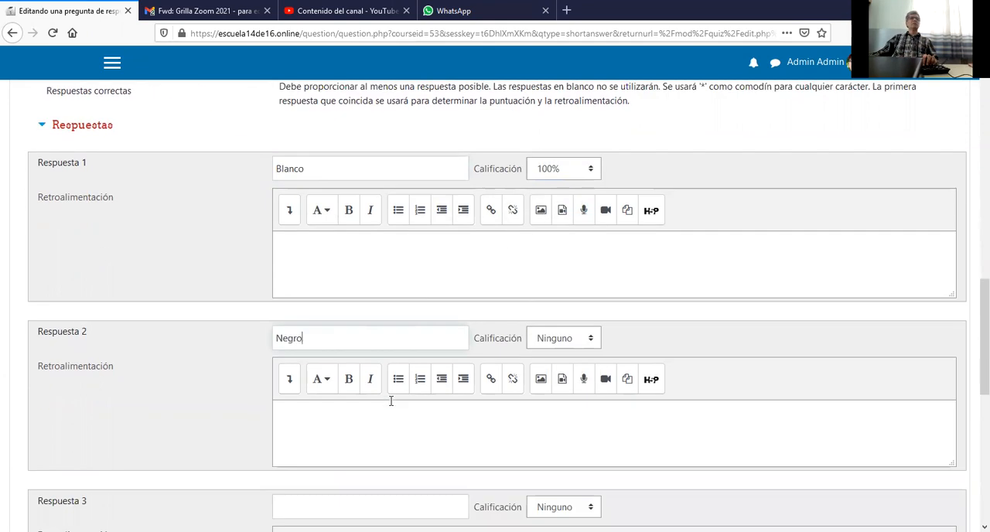
click(336, 312)
text(gris)
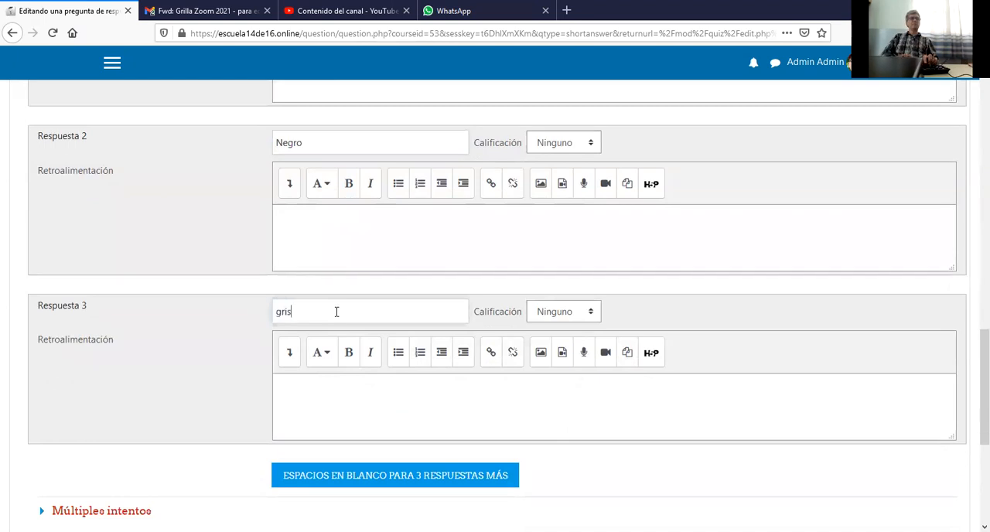
scroll(367, 488, down, 5)
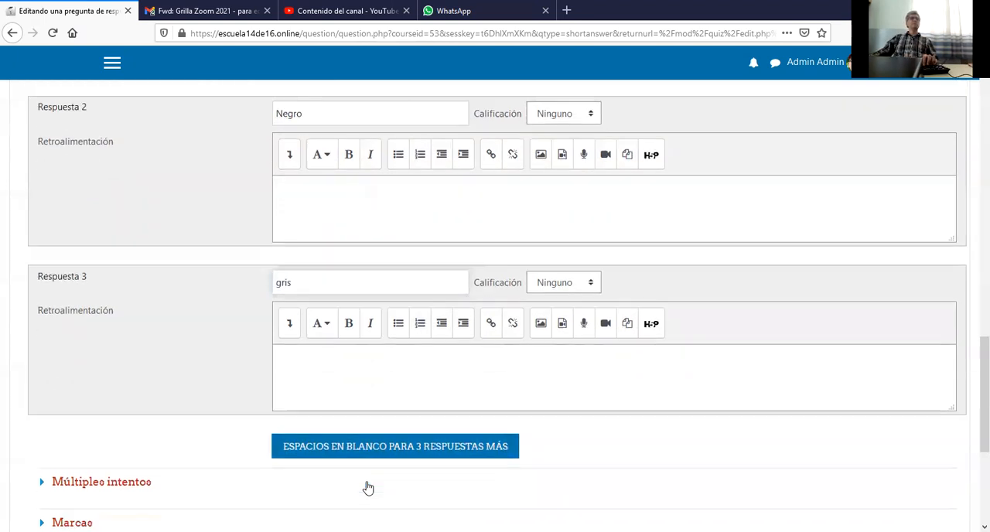
click(346, 384)
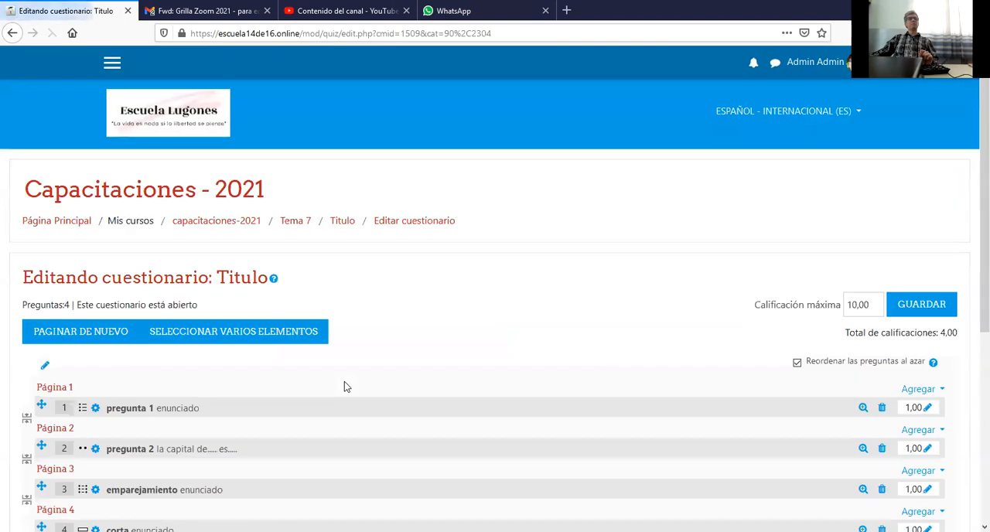
Add a new question of the type Ensayo after the corta question.
scroll(344, 381, down, 3)
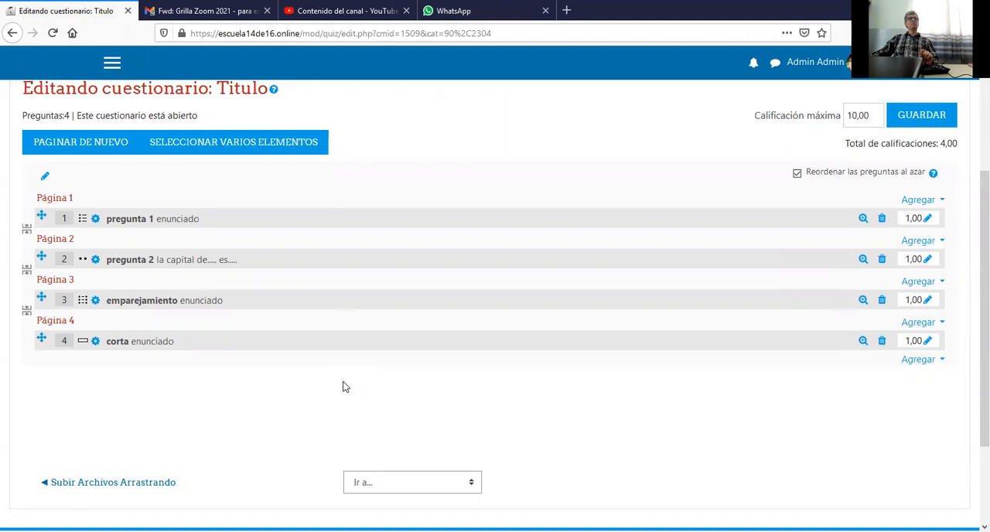
click(909, 362)
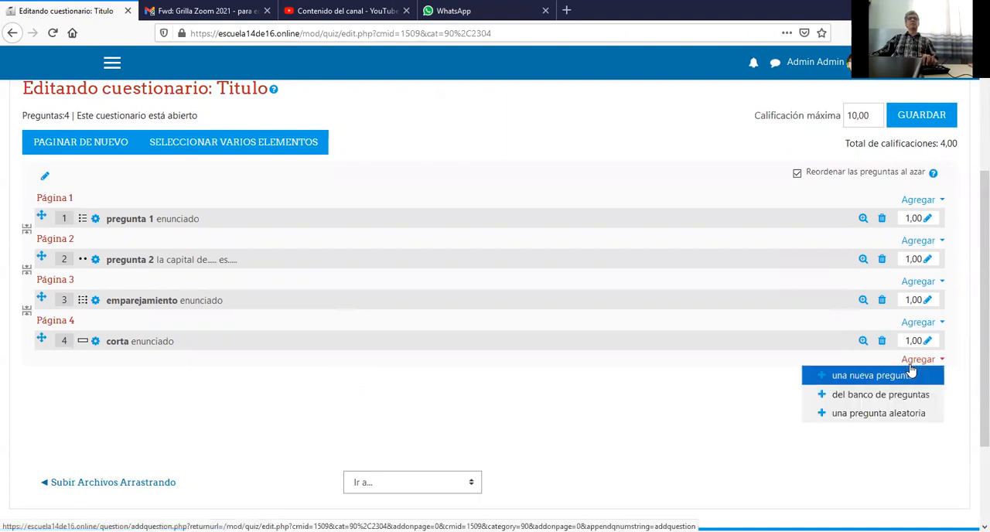
click(894, 374)
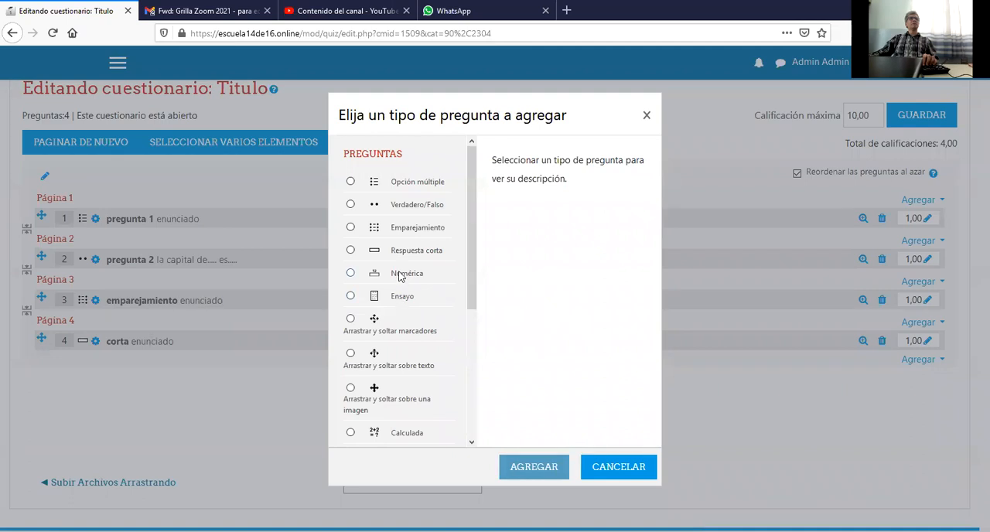
click(406, 297)
click(536, 466)
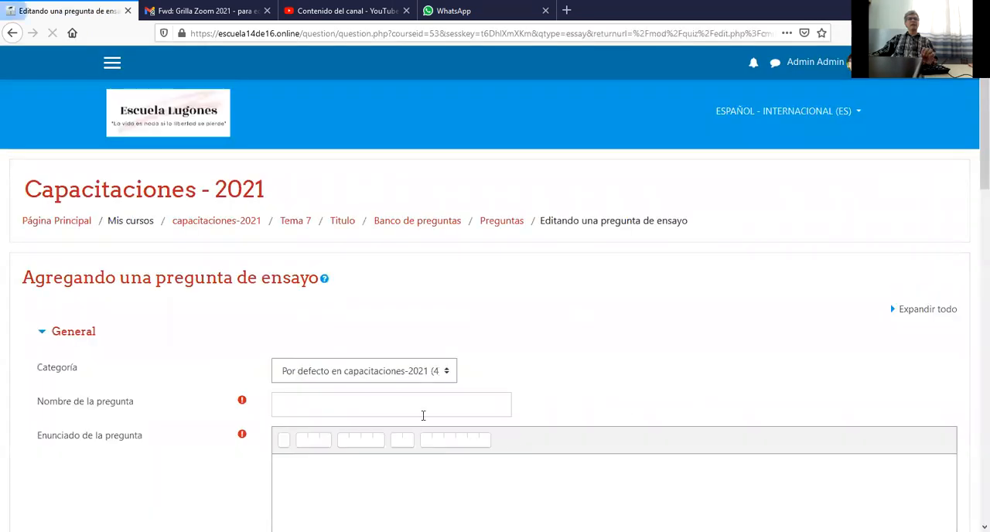
Name the essay question "ensayo" and enter "no tiene autocorrección" as its question text.
click(400, 407)
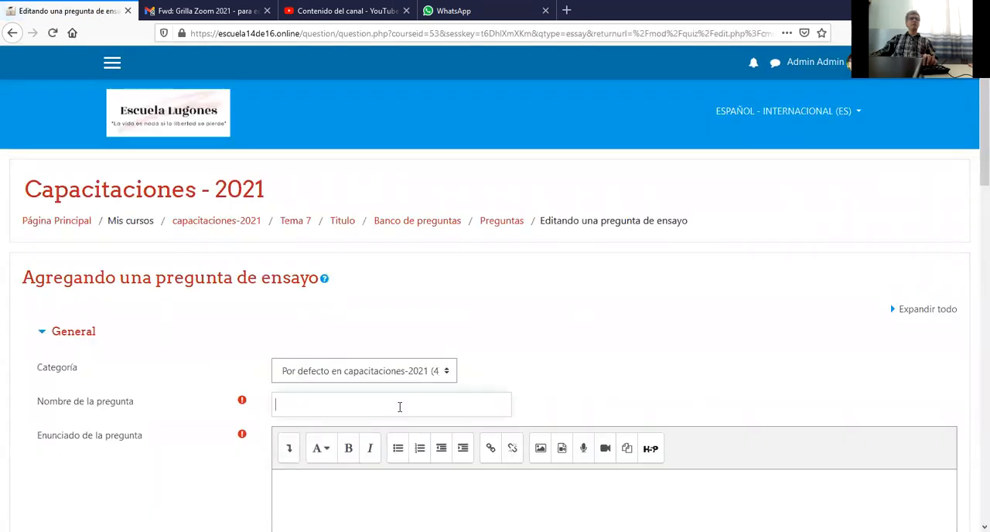
text(ensayo)
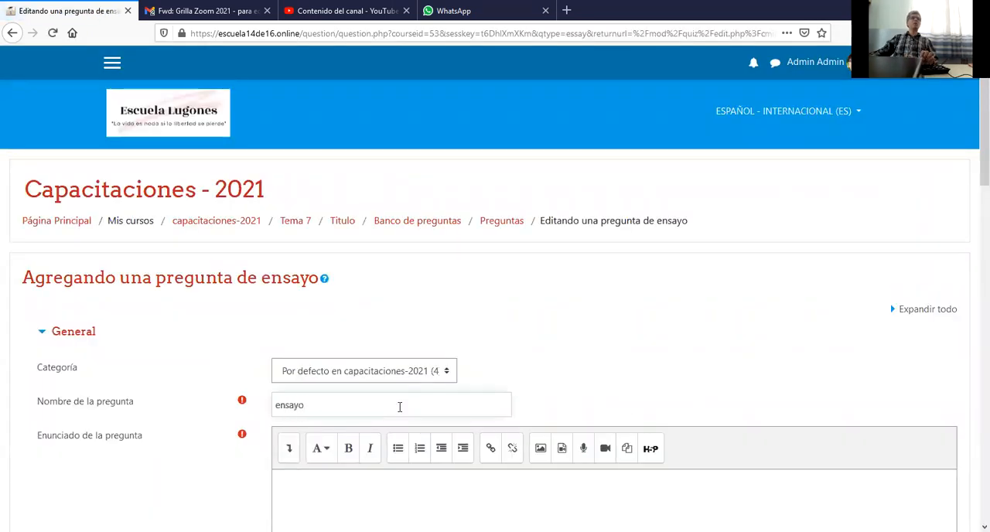
click(394, 473)
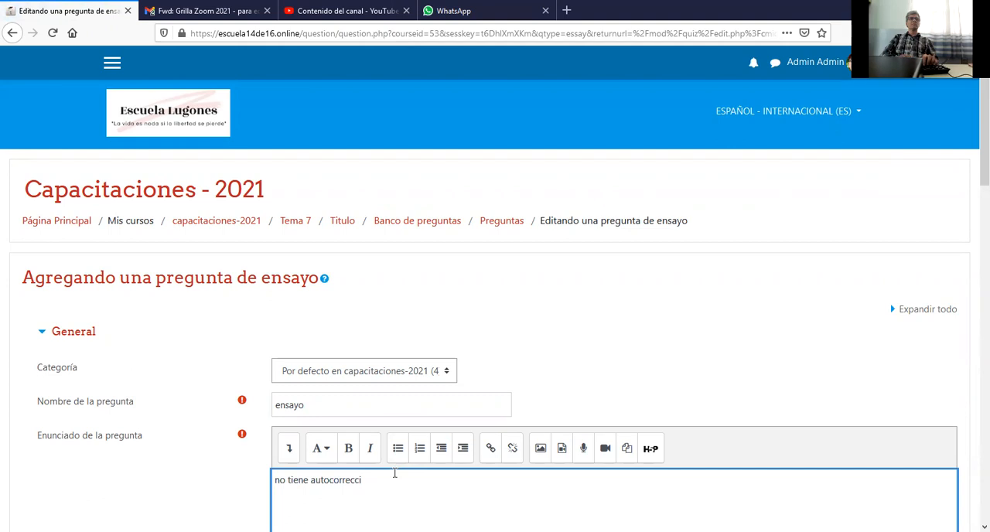
text(ón)
Go through the essay question's general feedback and response options, leaving the defaults, and save the question.
scroll(394, 473, down, 3)
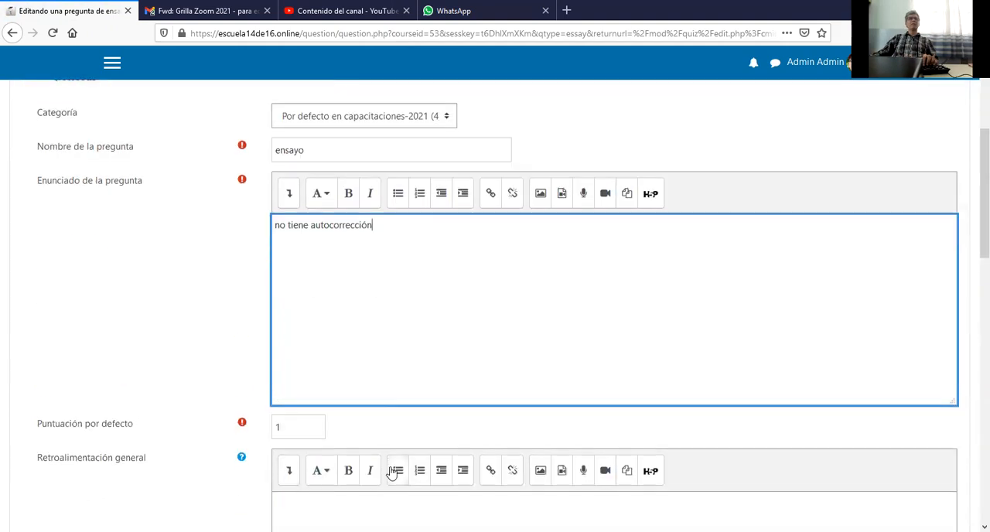
scroll(392, 473, down, 3)
click(369, 433)
scroll(369, 433, down, 2)
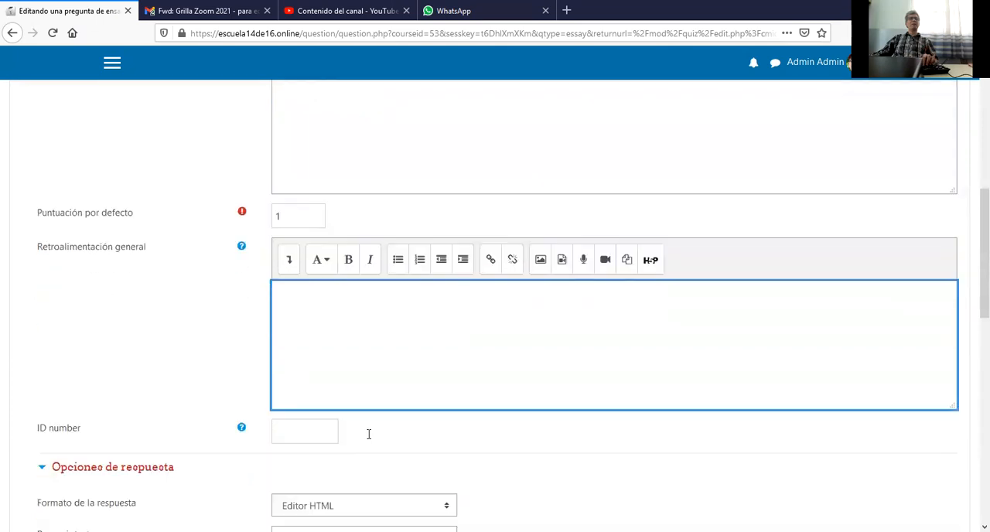
scroll(369, 434, down, 3)
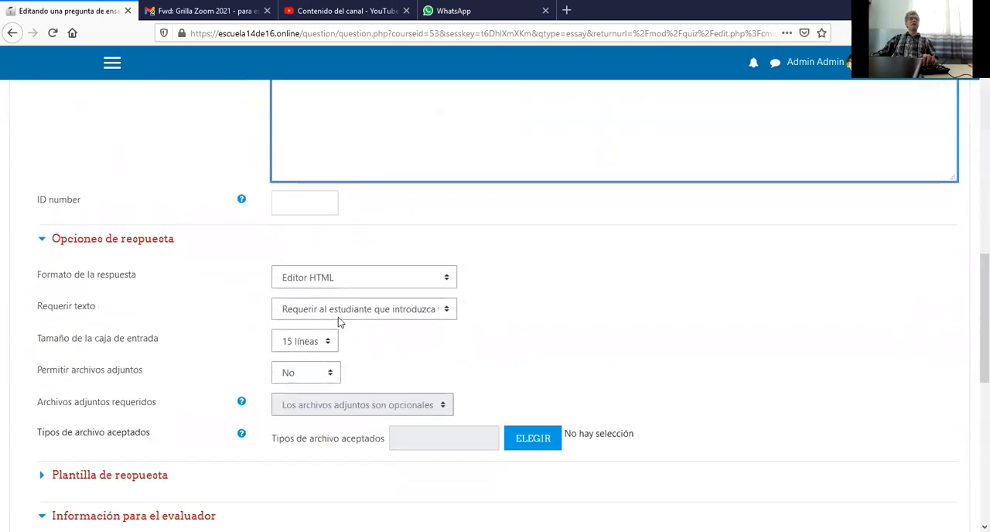
scroll(359, 344, down, 2)
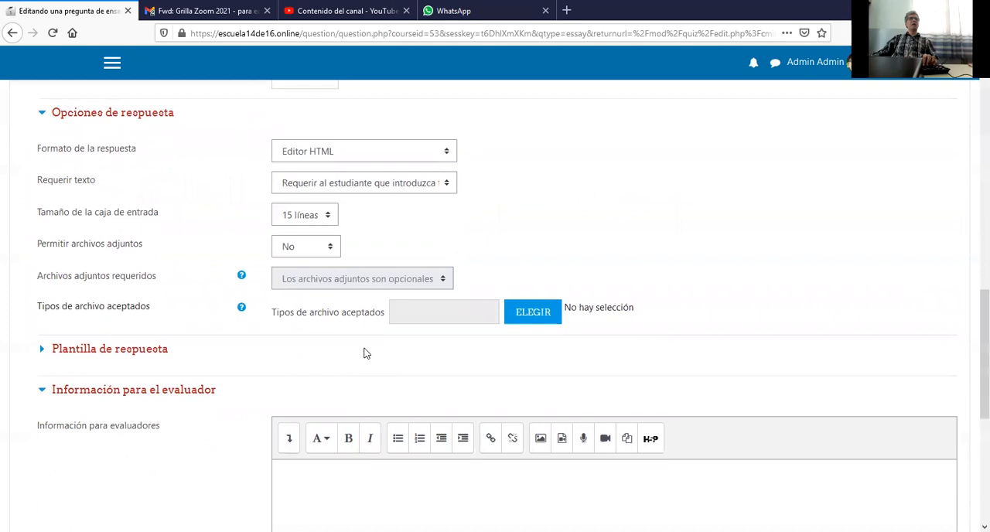
scroll(364, 350, down, 3)
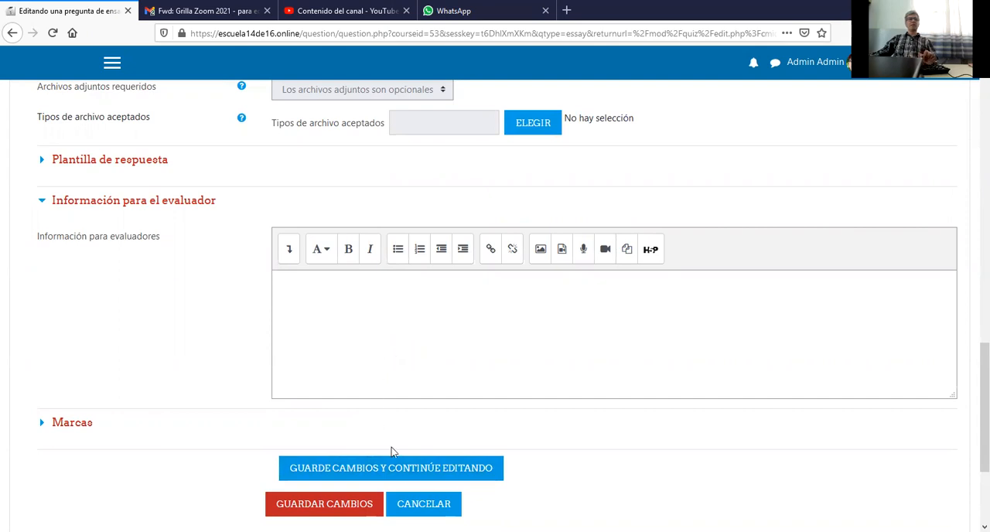
click(337, 504)
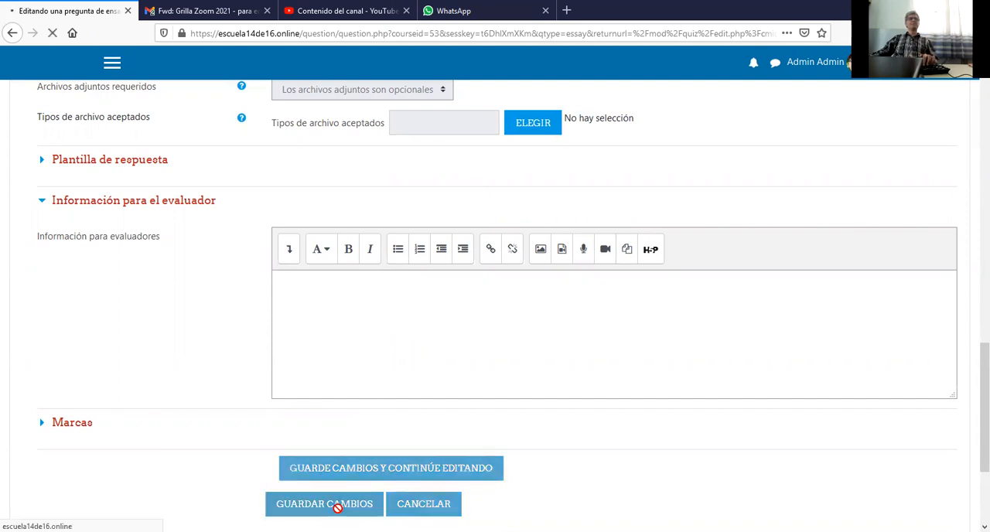
Set the maximum mark of pregunta 1 and pregunta 2 to 2 each.
scroll(407, 429, down, 3)
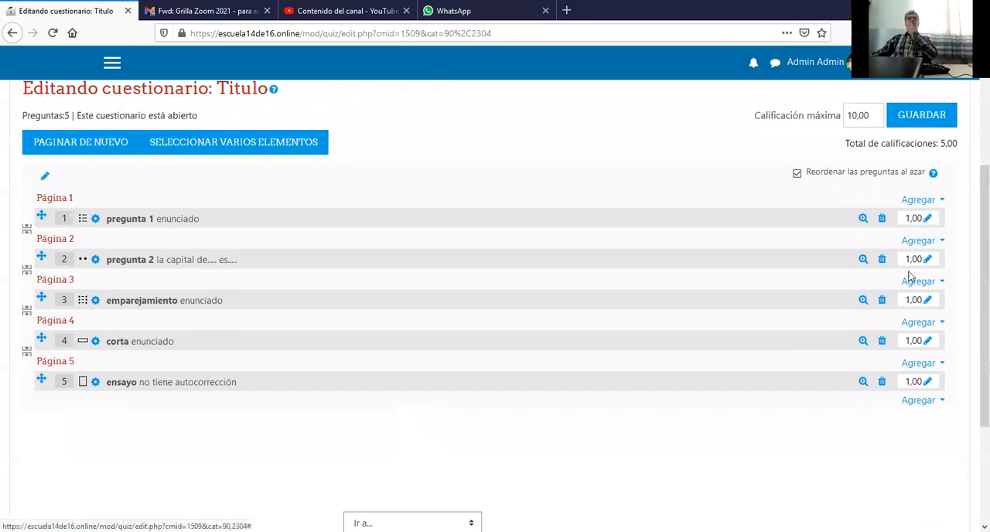
click(929, 220)
text(2)
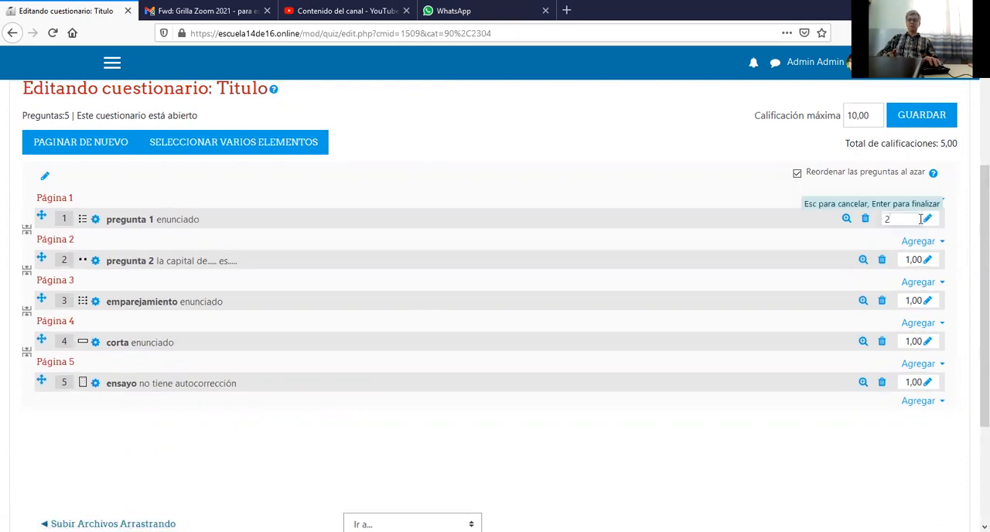
key(Return)
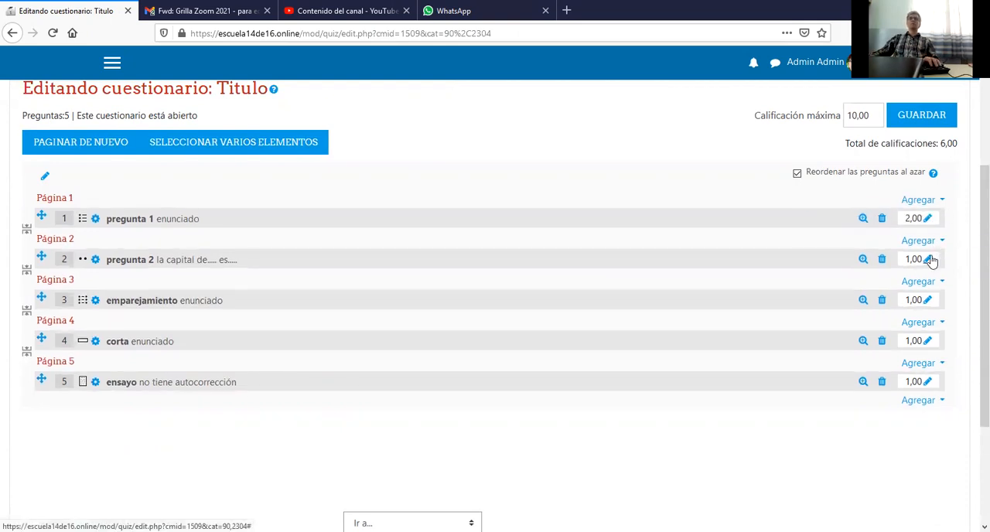
click(928, 260)
text(2)
key(Return)
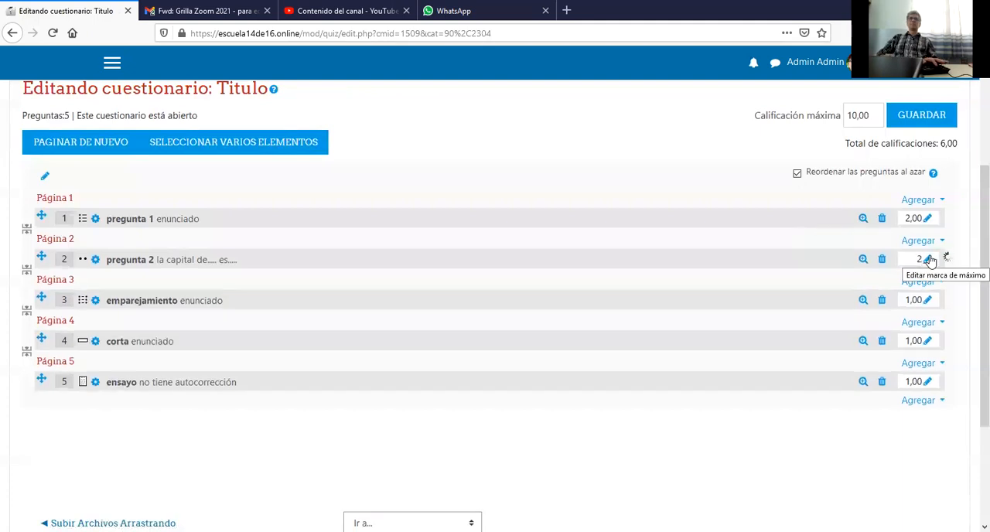
Set the maximum mark of the emparejamiento, corta and ensayo questions to 2 each.
click(930, 303)
text(2)
key(Return)
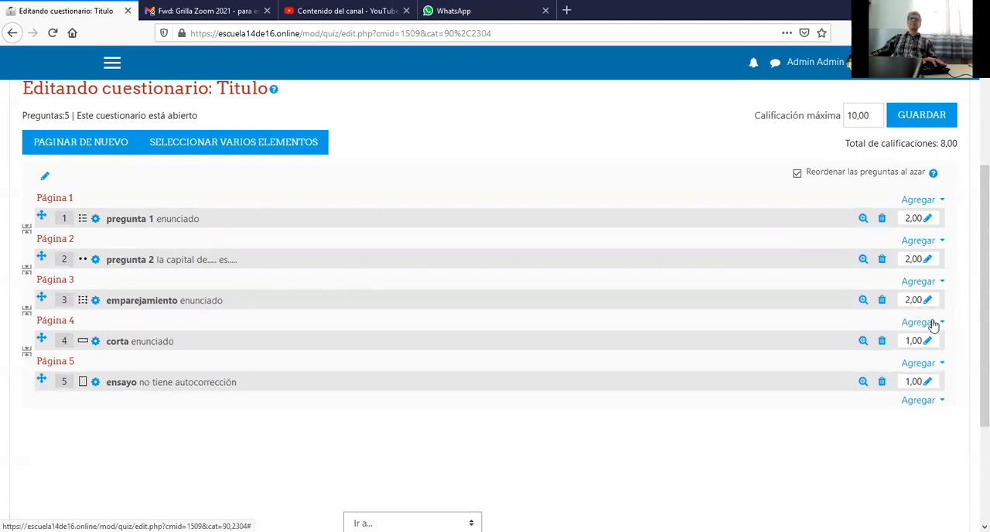
click(929, 341)
text(2)
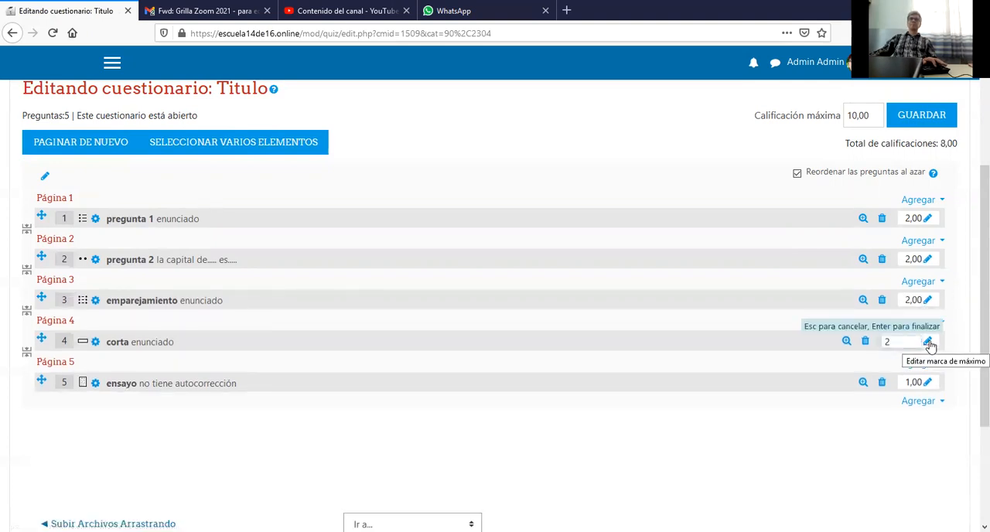
key(Return)
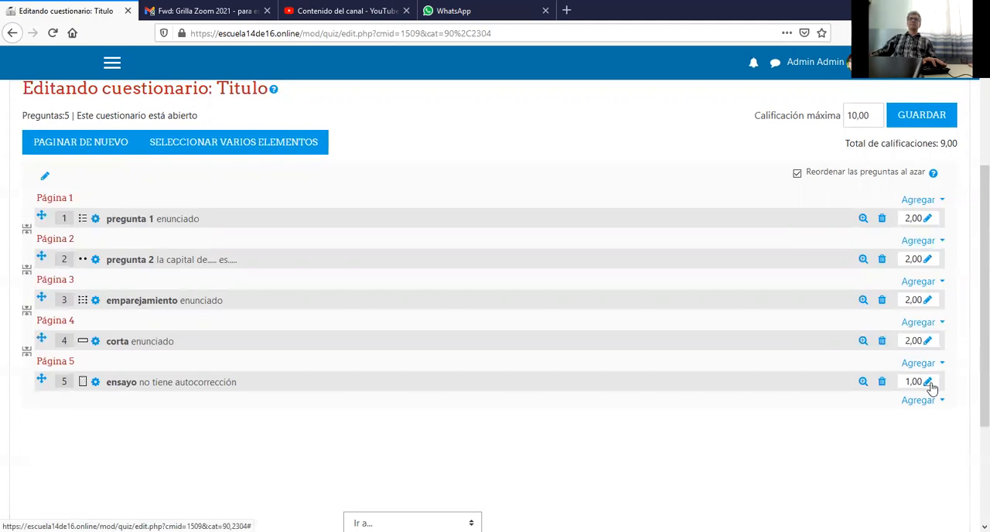
click(931, 383)
text(2)
key(Return)
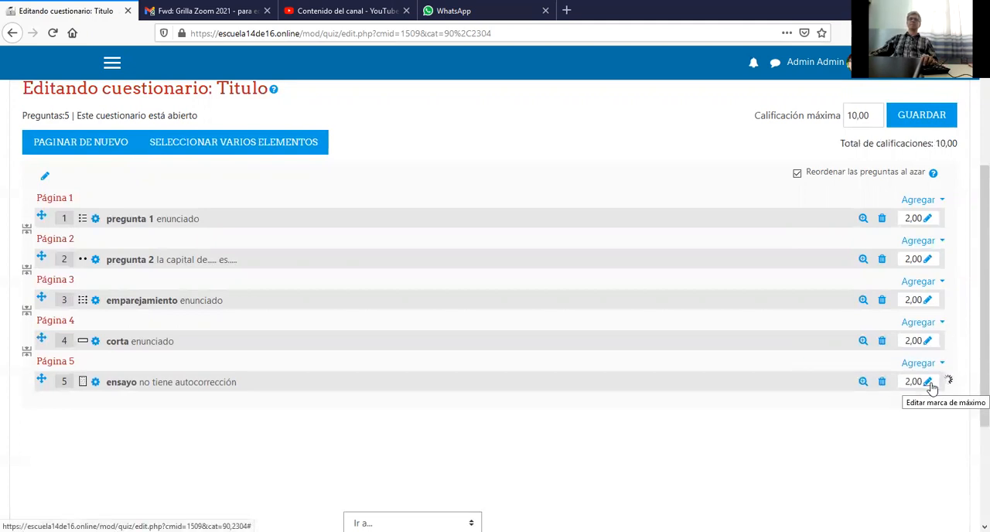
Return to the course's Tema 7 section and switch the role to Estudiante.
scroll(818, 363, down, 3)
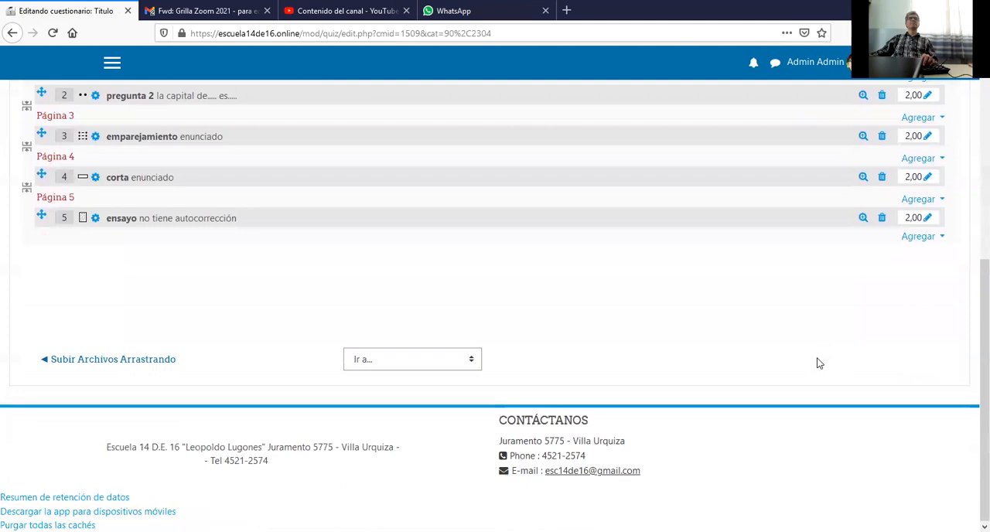
scroll(819, 362, up, 5)
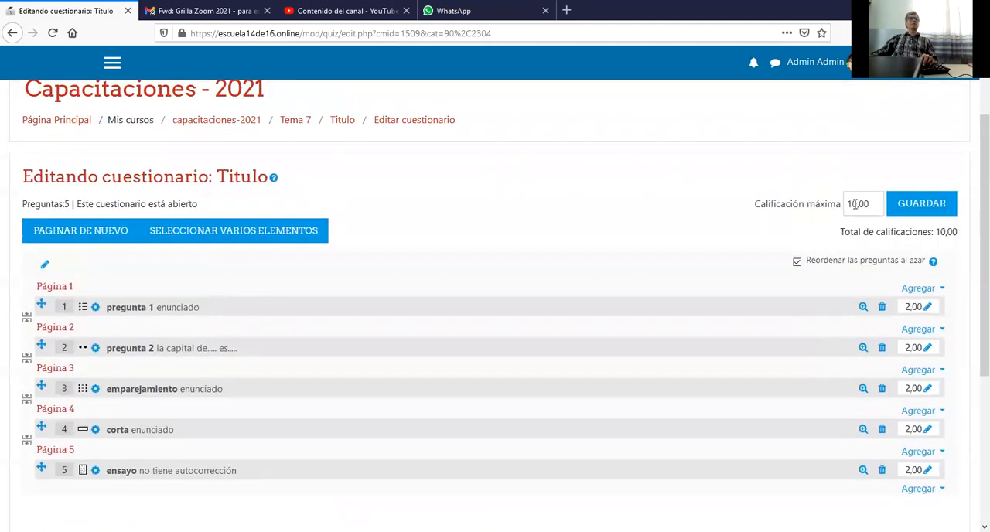
scroll(761, 236, up, 2)
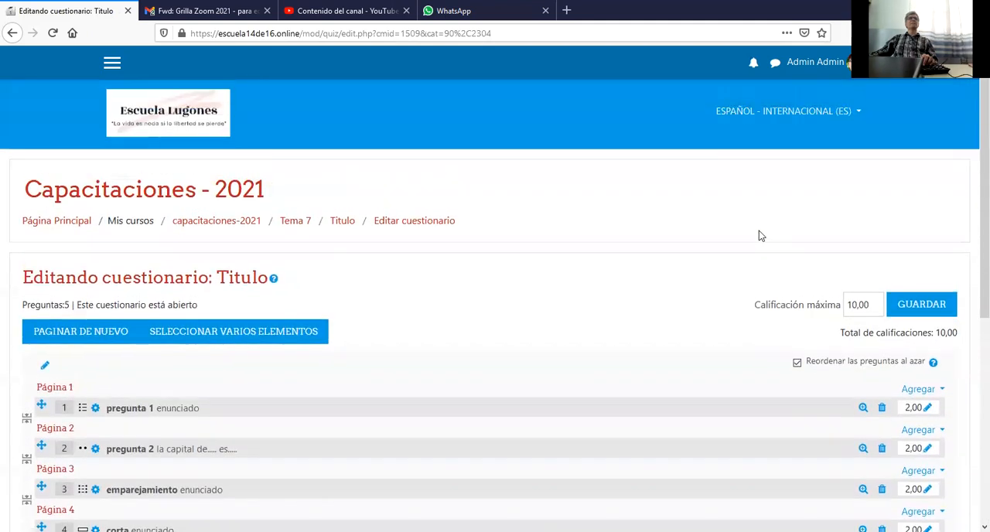
click(297, 222)
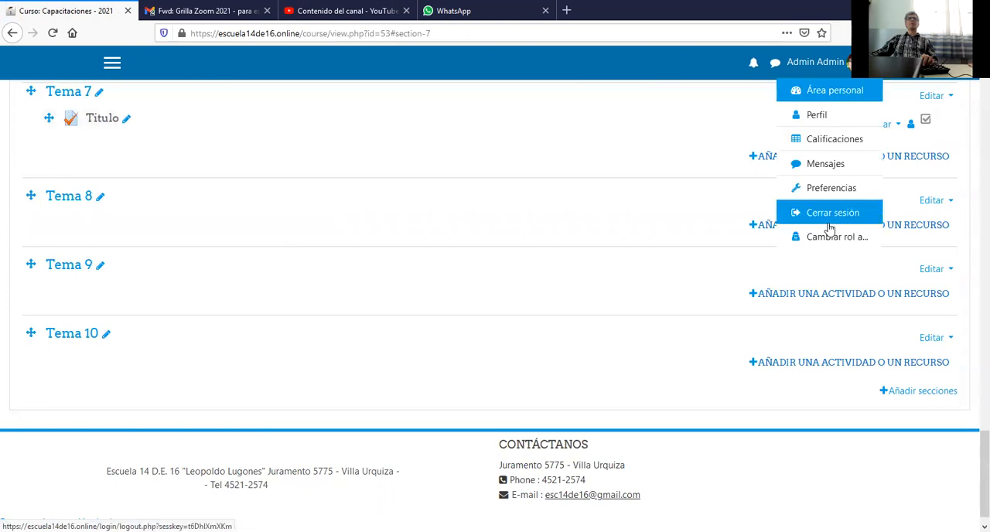
click(833, 238)
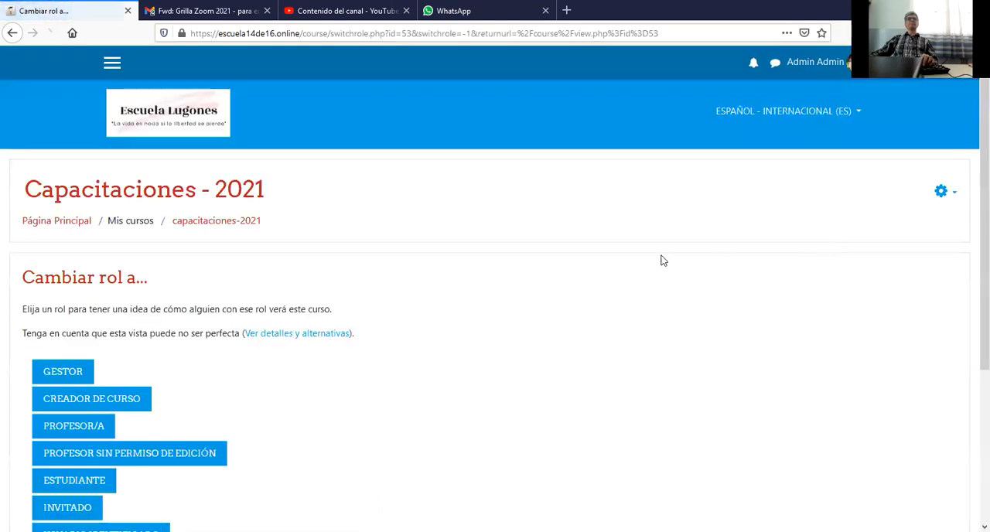
click(74, 480)
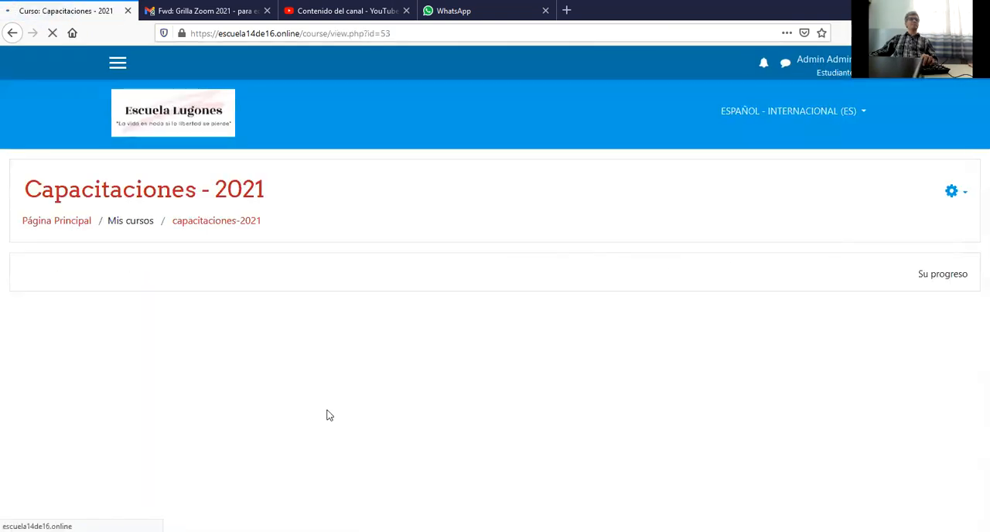
Open the Titulo quiz in Tema 7 as a student and start an attempt.
scroll(258, 372, down, 1)
scroll(255, 368, down, 12)
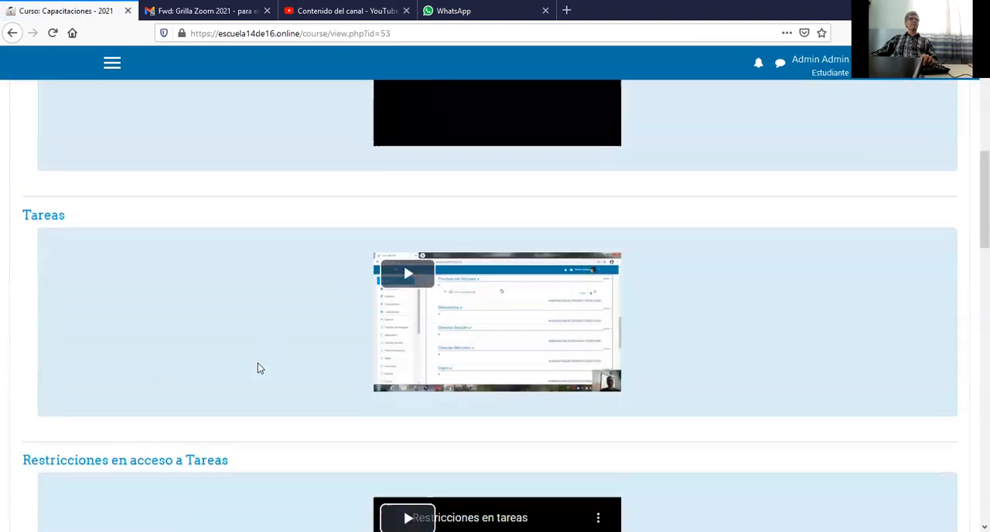
scroll(260, 368, down, 7)
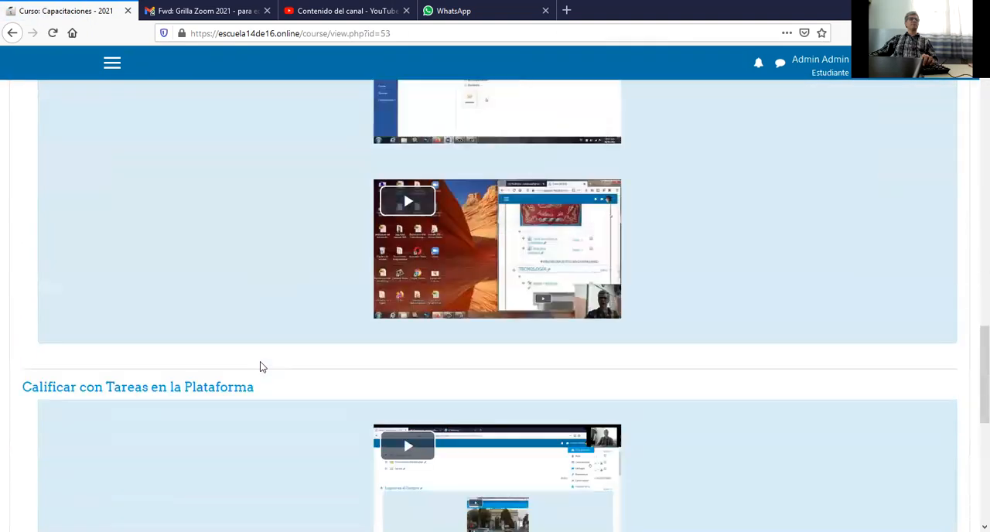
click(93, 349)
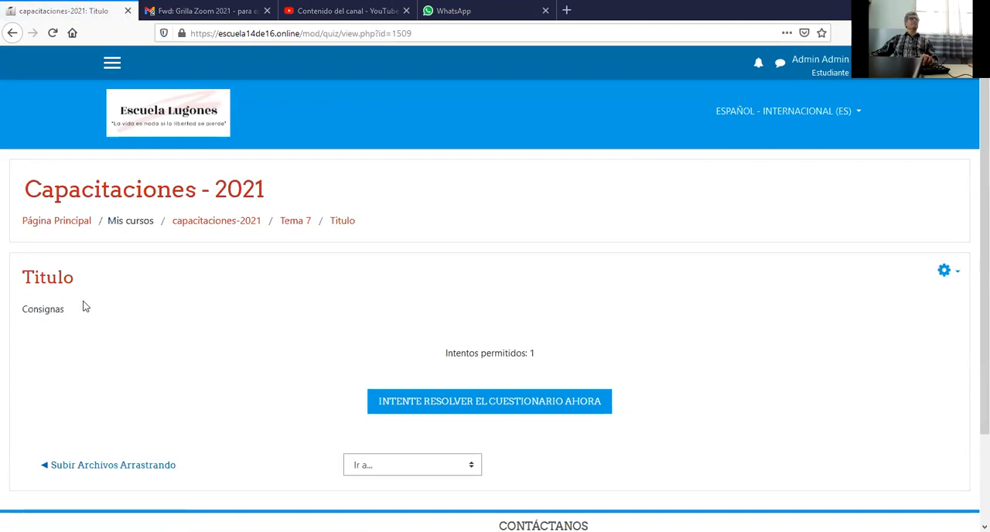
click(475, 408)
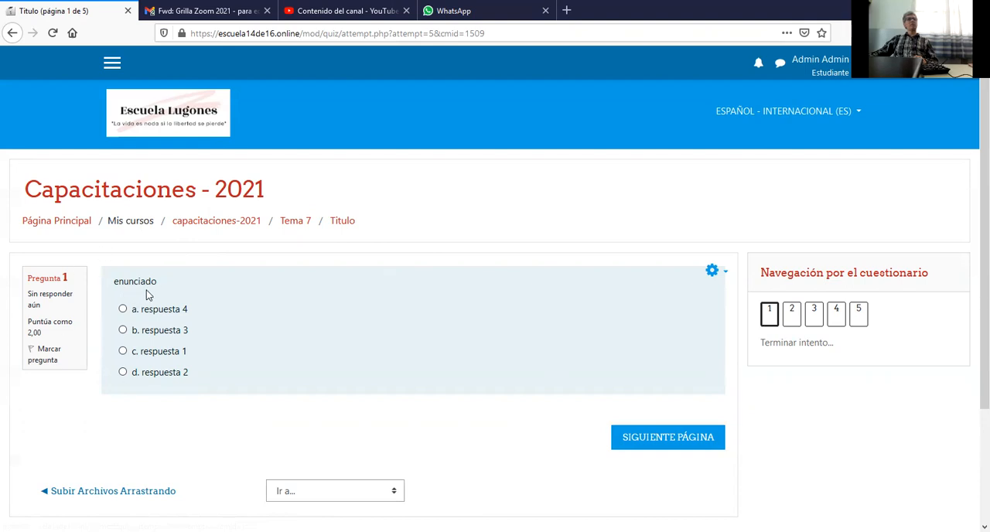
Answer the multiple-choice question with "respuesta 3" and the essay question with "ensayo", continuing to the short-answer question.
click(124, 333)
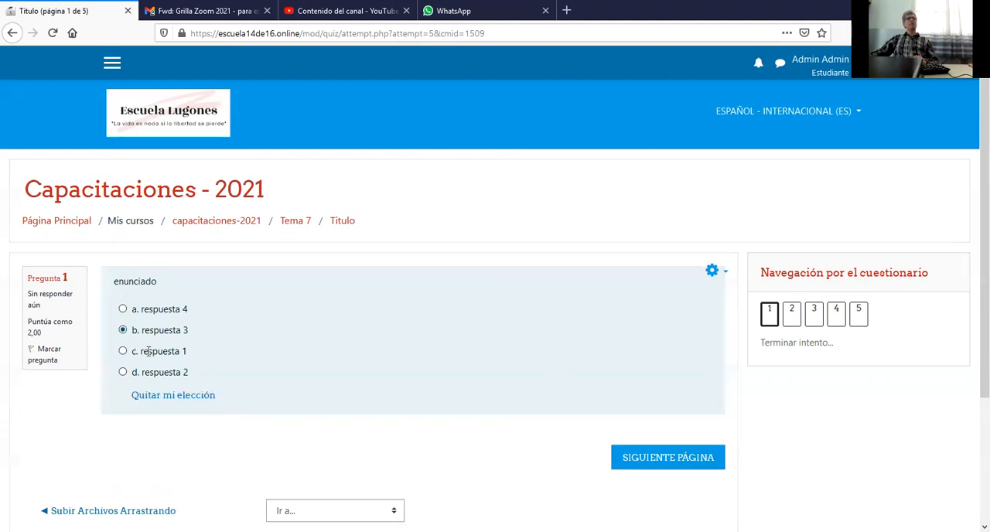
click(690, 466)
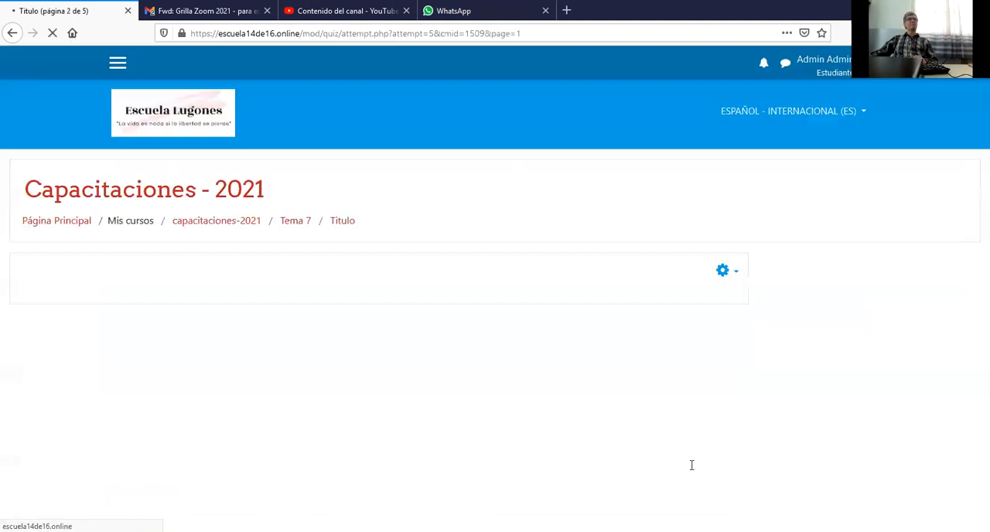
scroll(211, 301, down, 1)
click(234, 325)
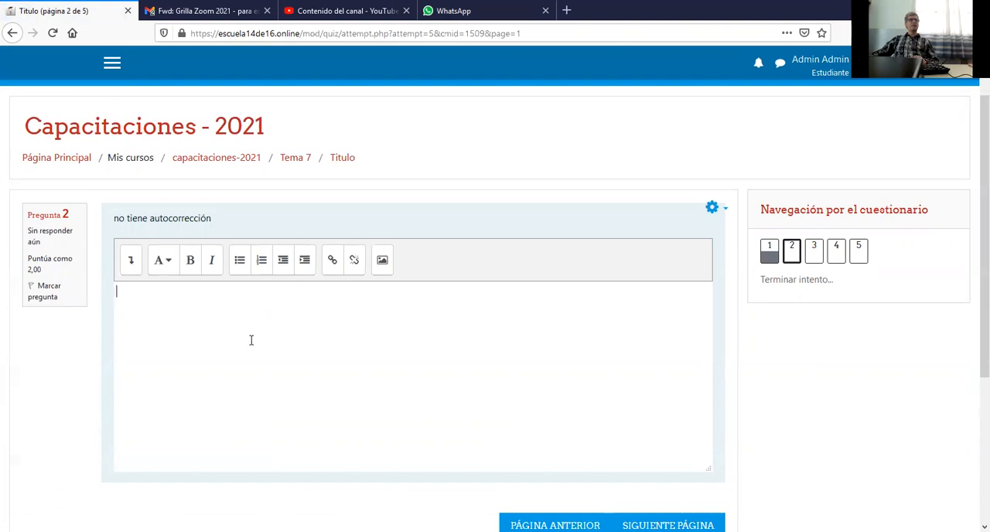
text(ensayo)
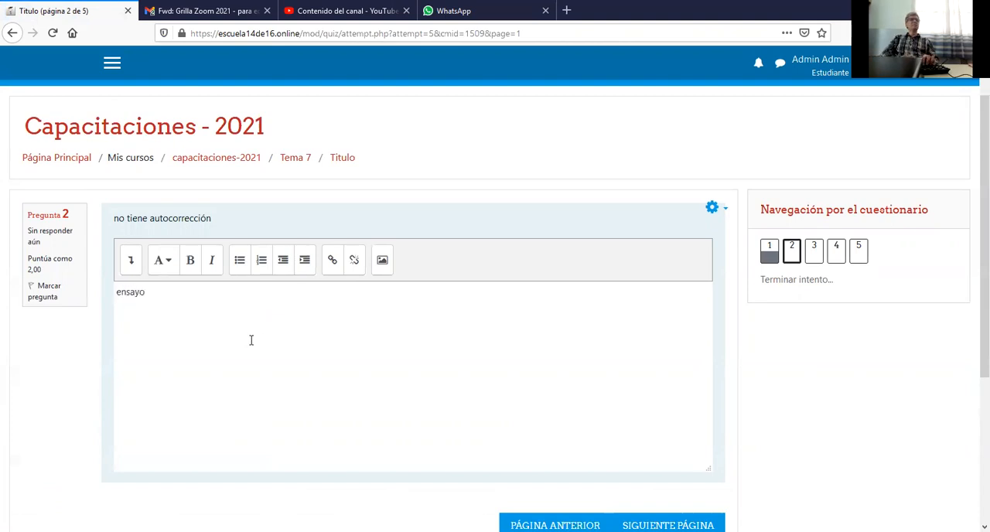
click(662, 525)
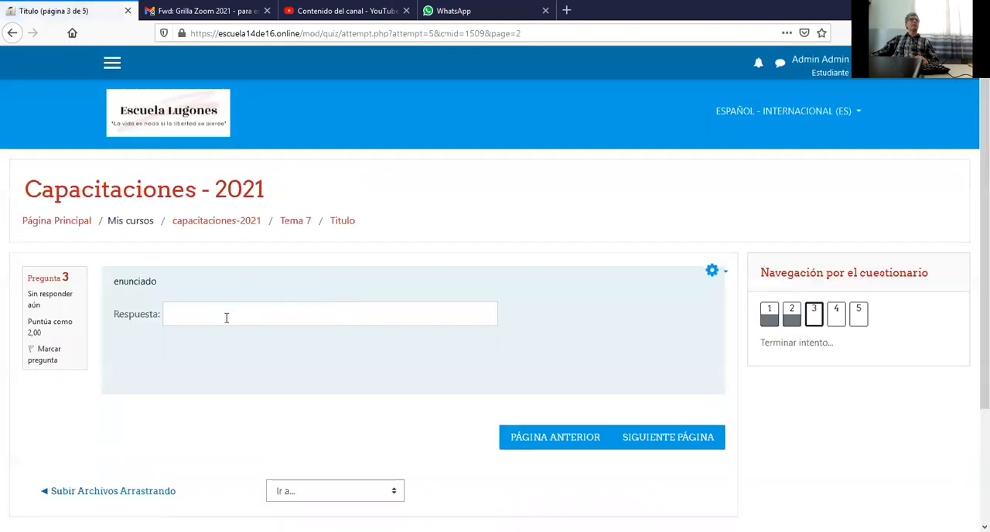
Answer the short-answer question with "blanco" and continue to the matching question.
text(blanco)
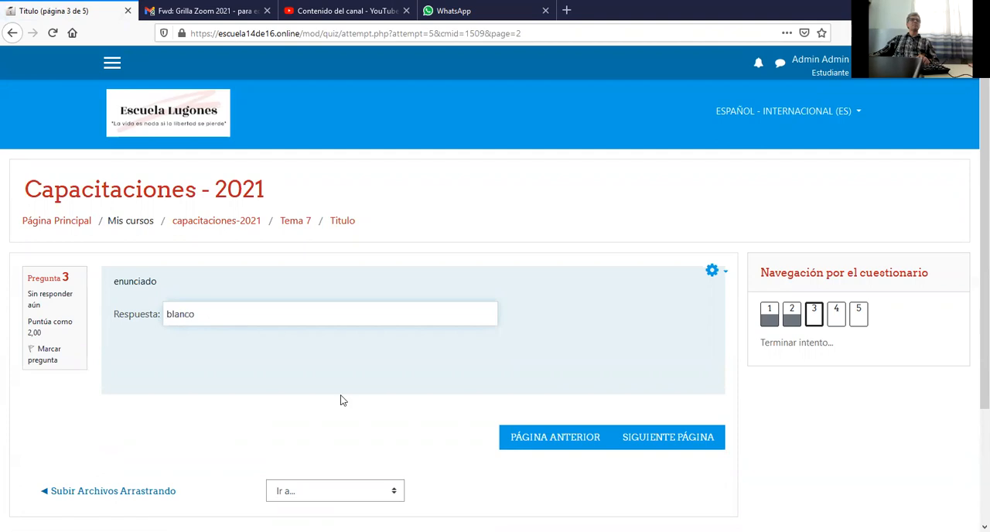
click(651, 442)
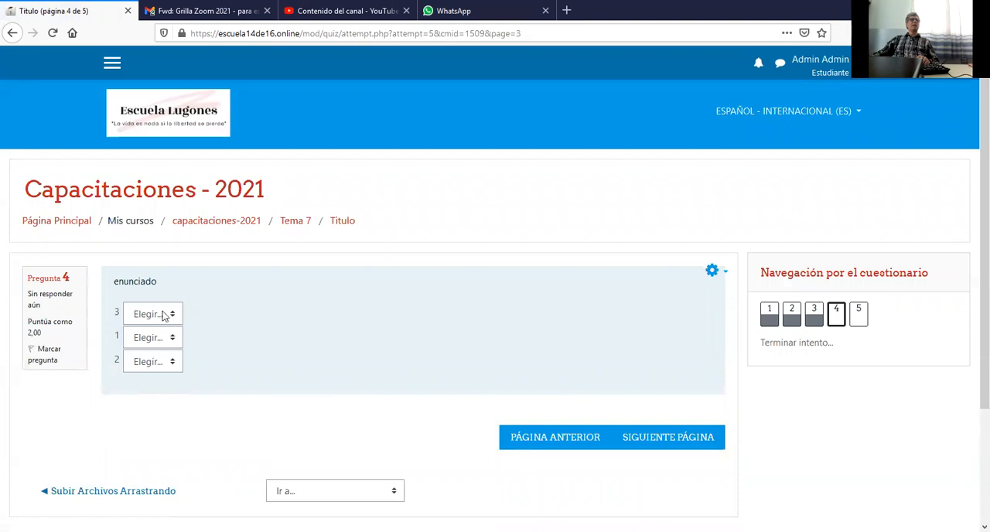
Match 3 with 3, 1 with 1 and 2 with 2, and continue to the last question.
click(164, 315)
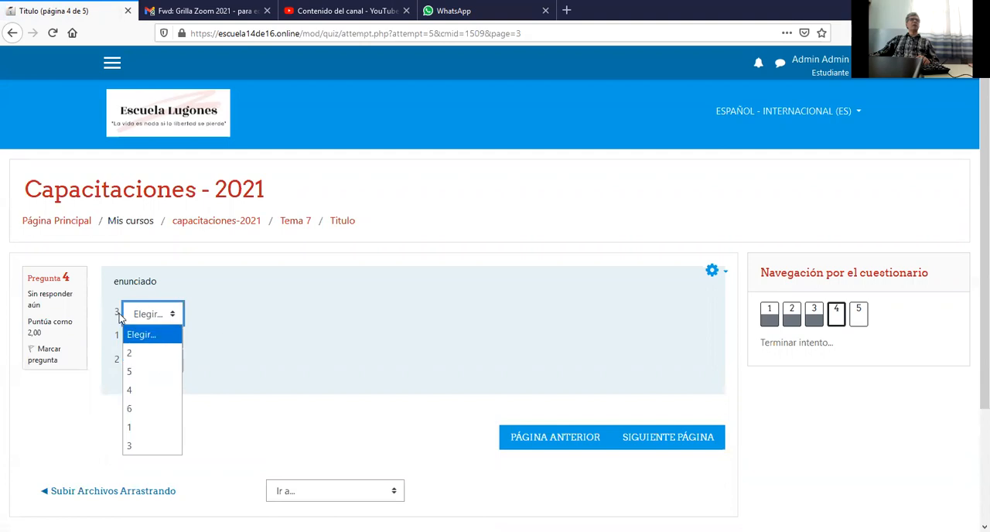
click(151, 445)
click(154, 338)
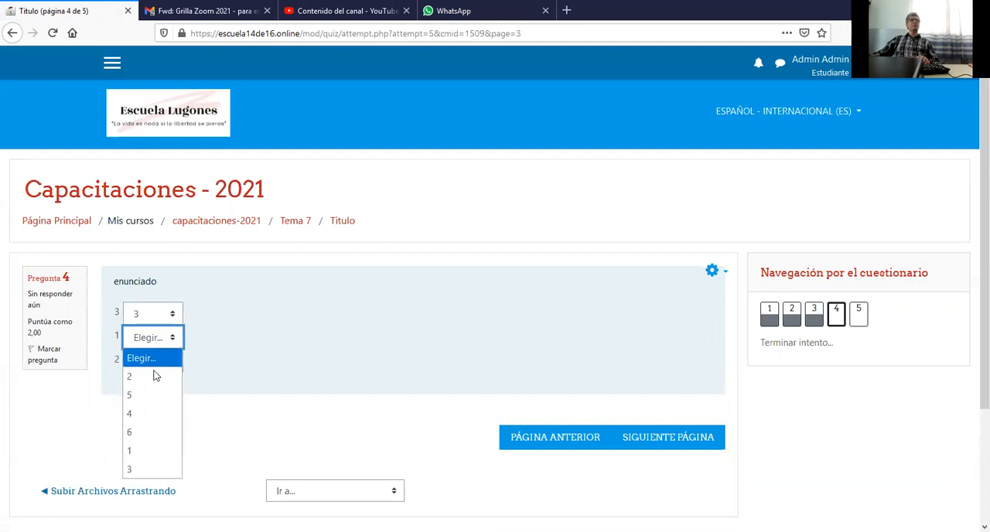
click(145, 449)
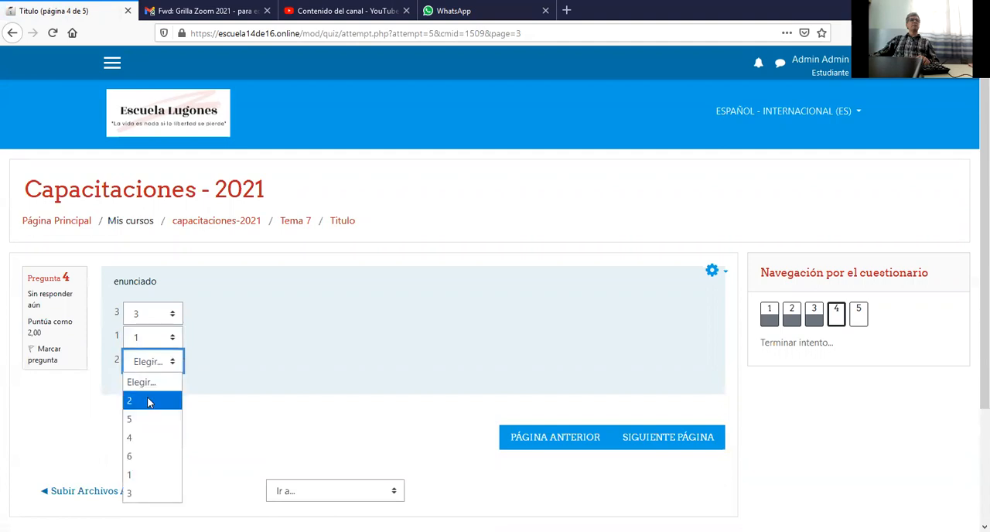
click(149, 400)
click(669, 438)
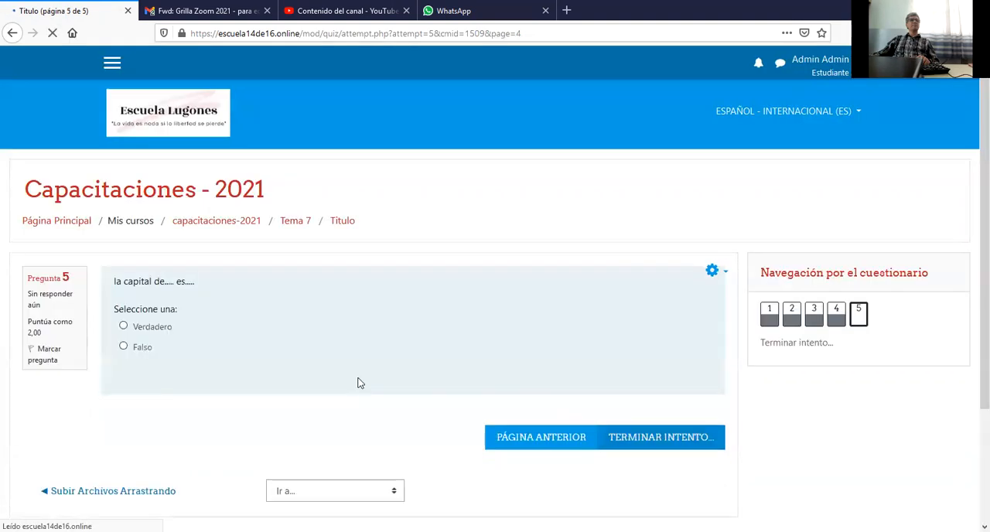
Answer the true/false question with Verdadero, finish the attempt and confirm submitting all answers.
click(125, 328)
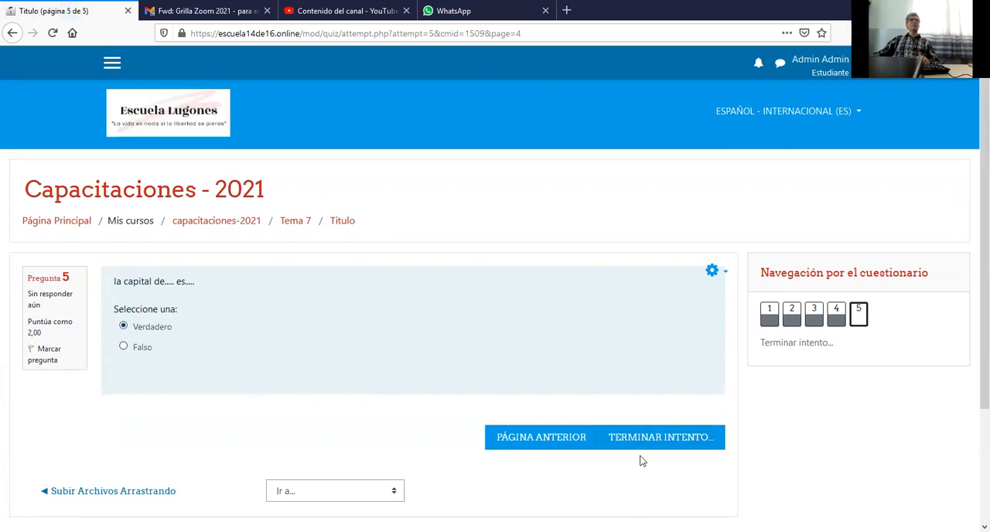
click(663, 443)
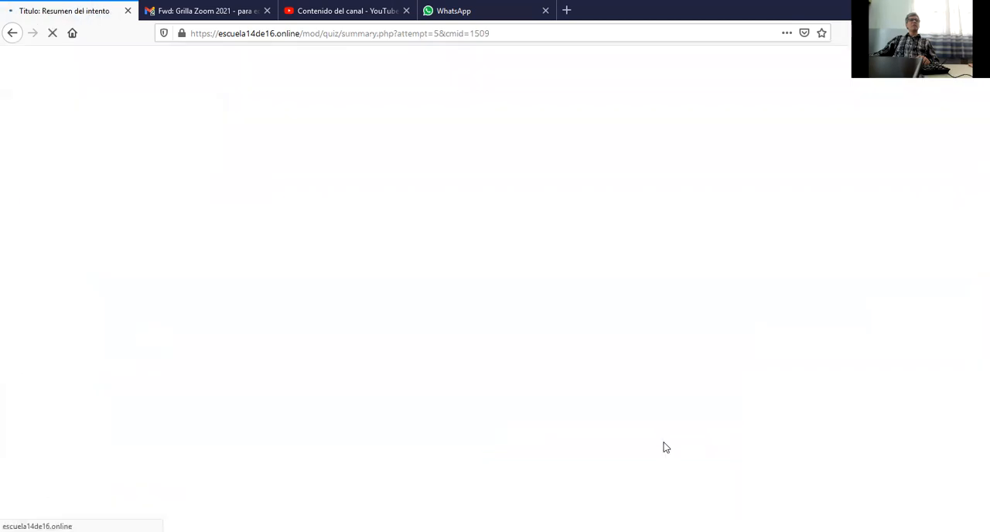
scroll(433, 413, down, 2)
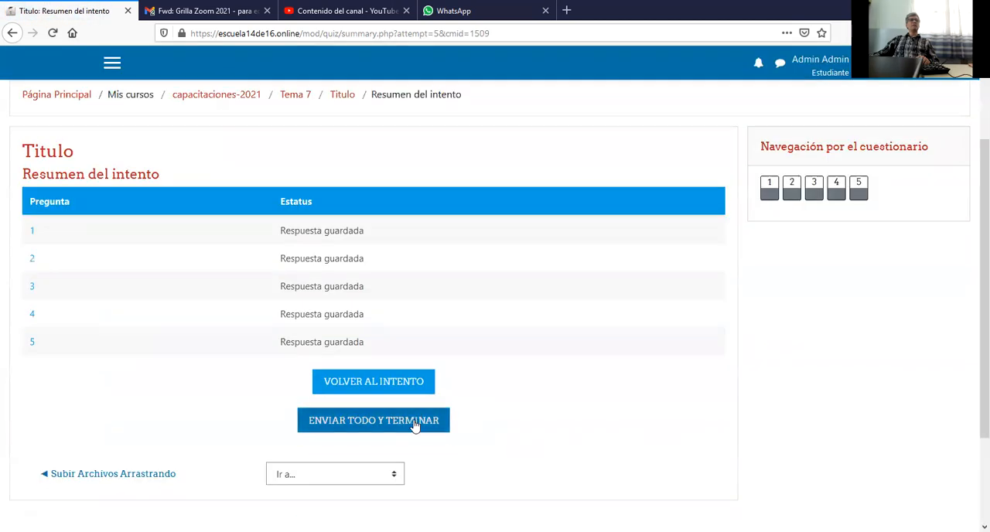
click(414, 419)
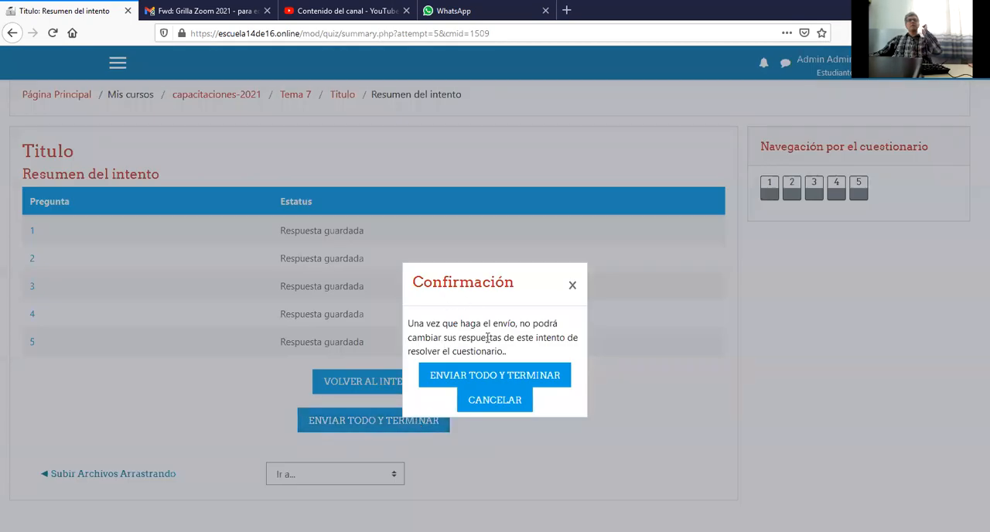
click(495, 375)
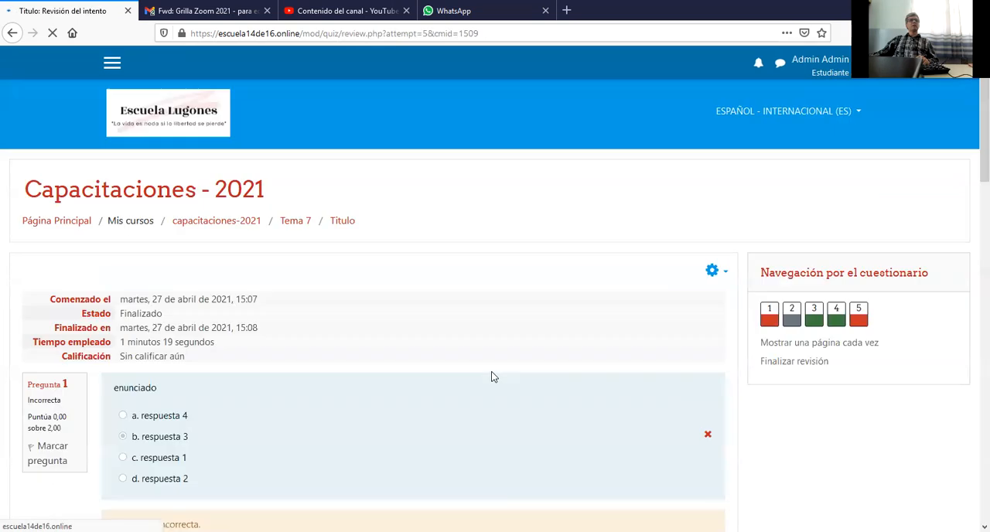
Review the submitted attempt, examining the marking and correct answer of each question and the overall grade status.
scroll(453, 338, down, 2)
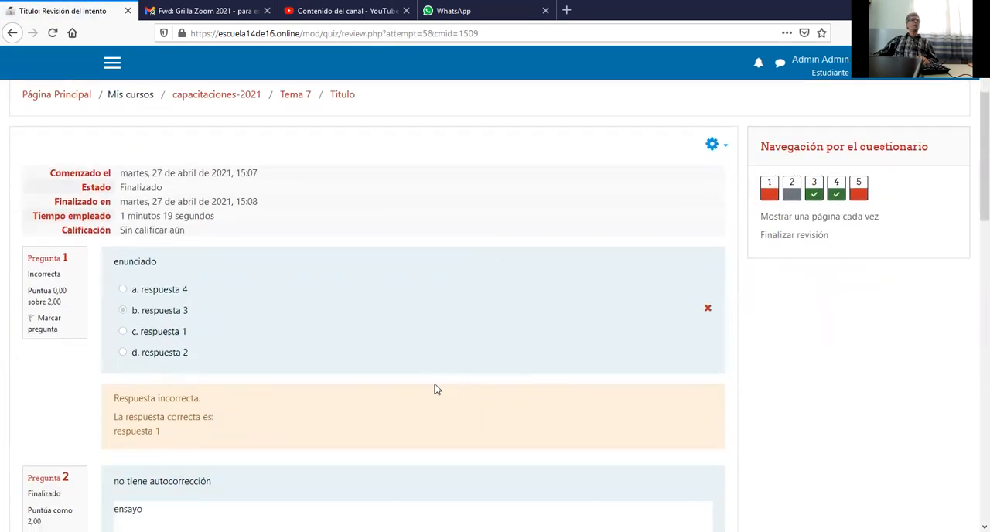
scroll(287, 407, down, 3)
scroll(205, 343, down, 4)
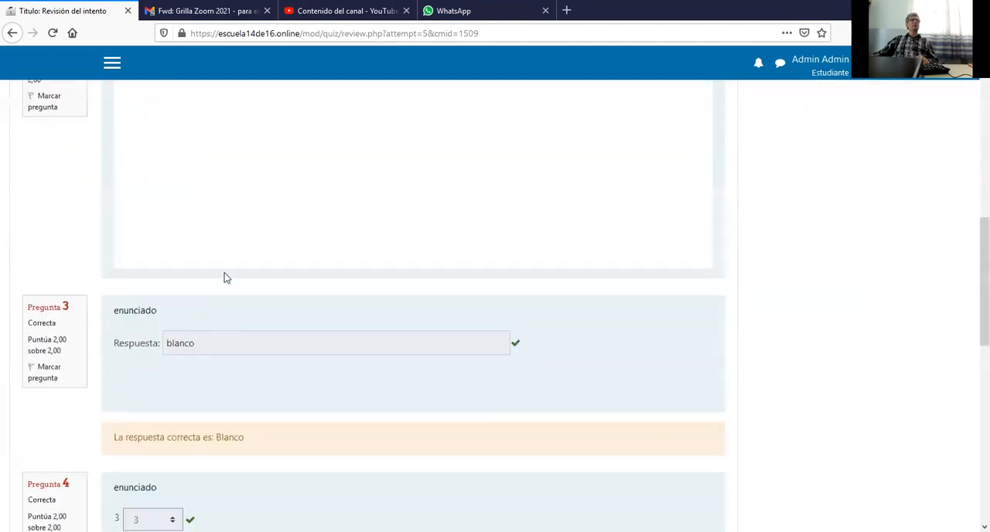
scroll(284, 302, down, 5)
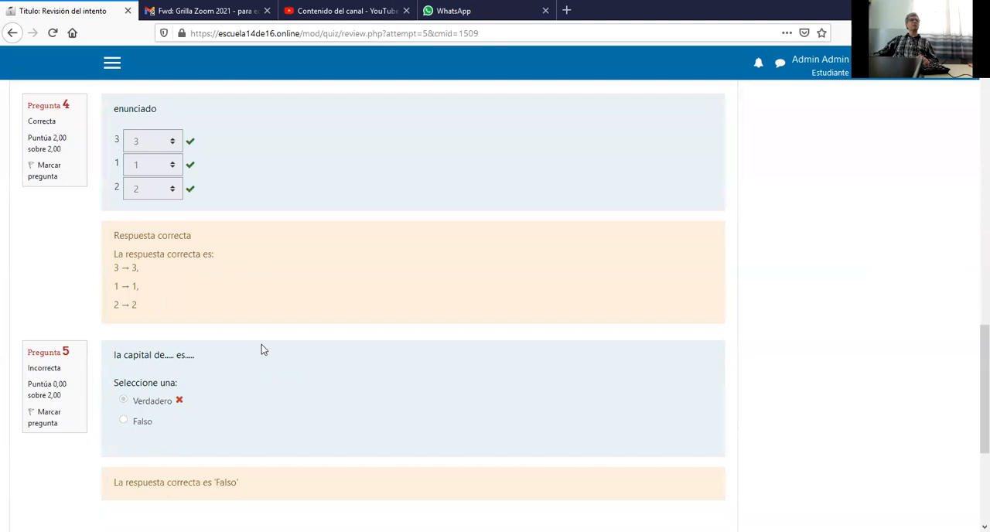
scroll(177, 311, down, 2)
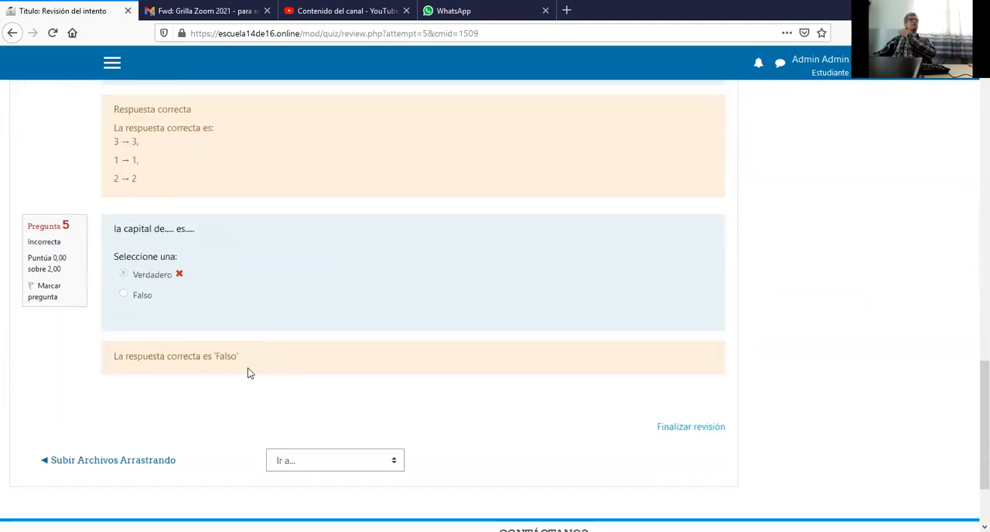
scroll(248, 371, down, 2)
scroll(245, 372, up, 13)
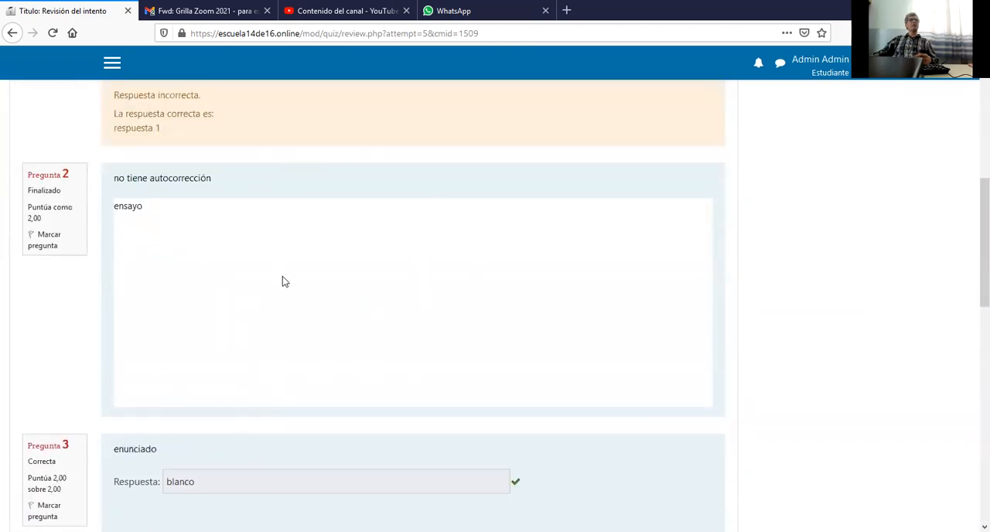
scroll(281, 280, up, 3)
scroll(281, 280, up, 4)
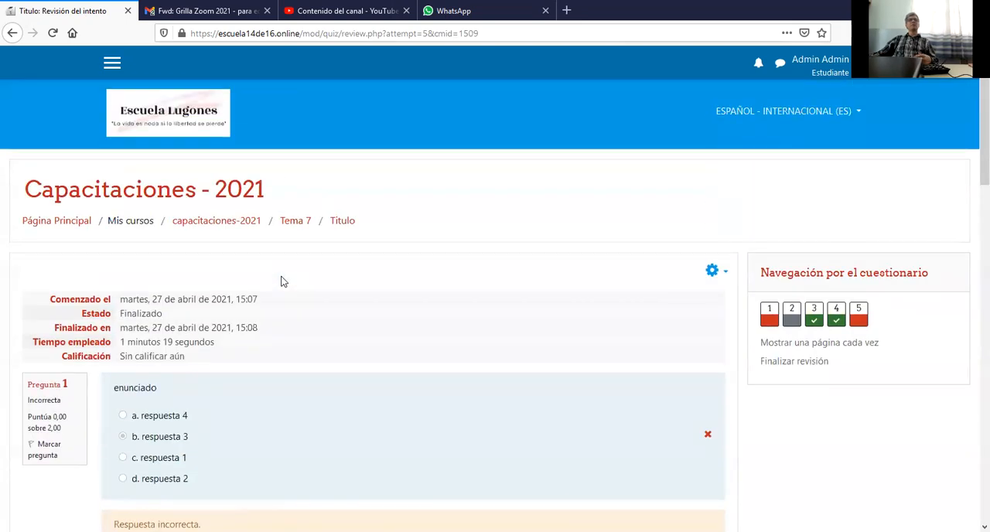